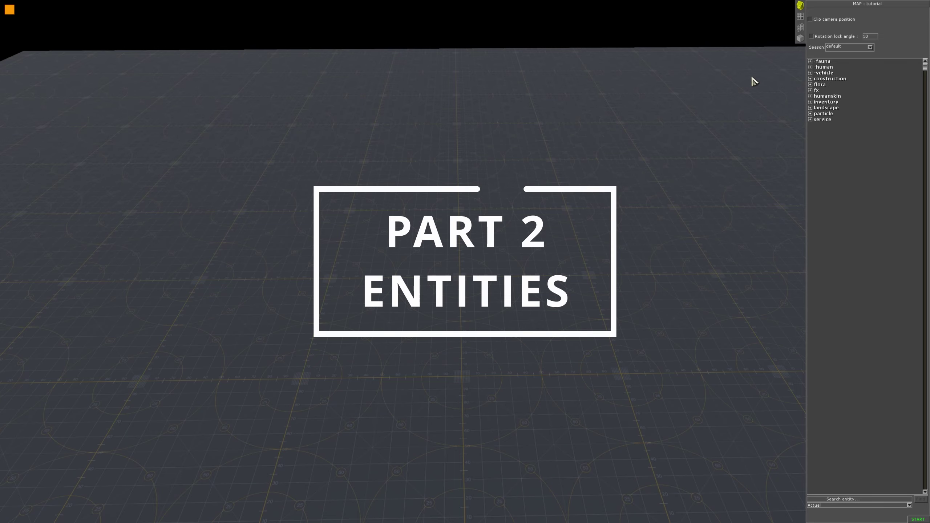
Step: Place a chicken and a dog from the fauna category on the ground near the small central grid
double_click(841, 64)
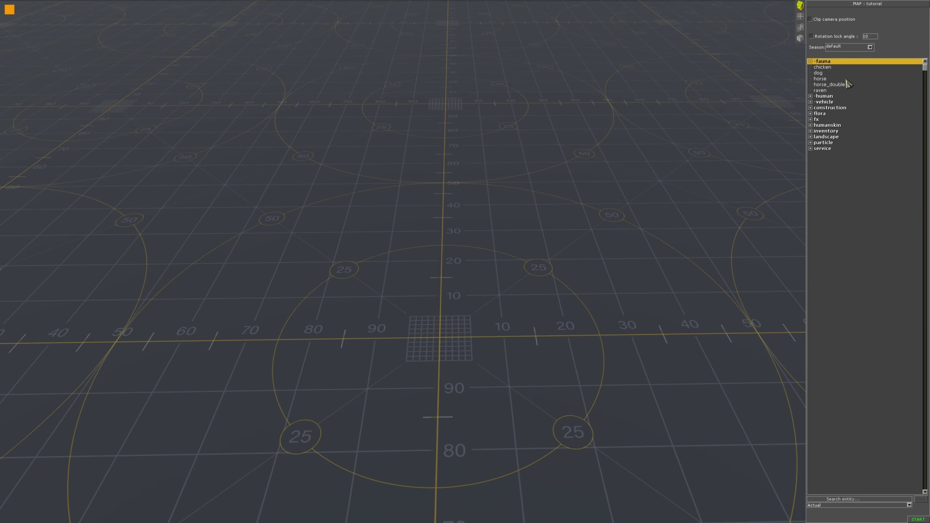
click(849, 69)
scroll(458, 305, up, 4)
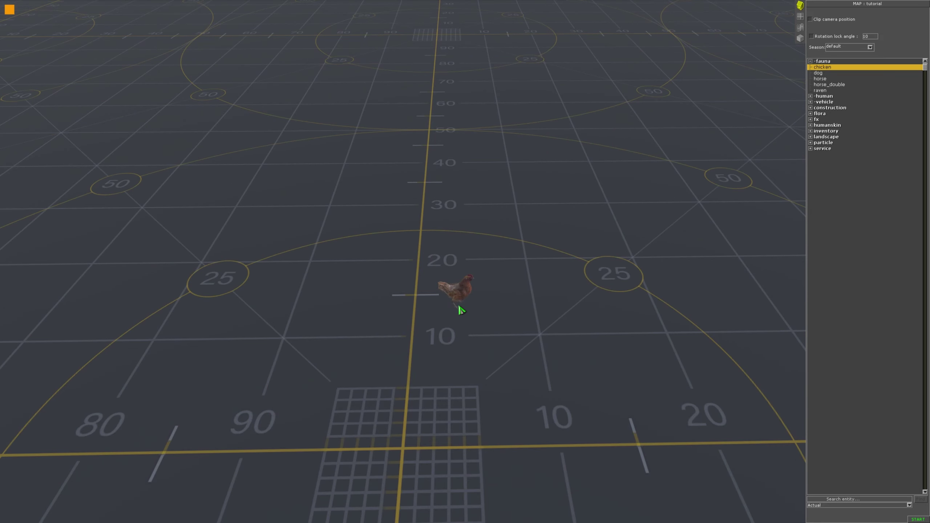
click(433, 264)
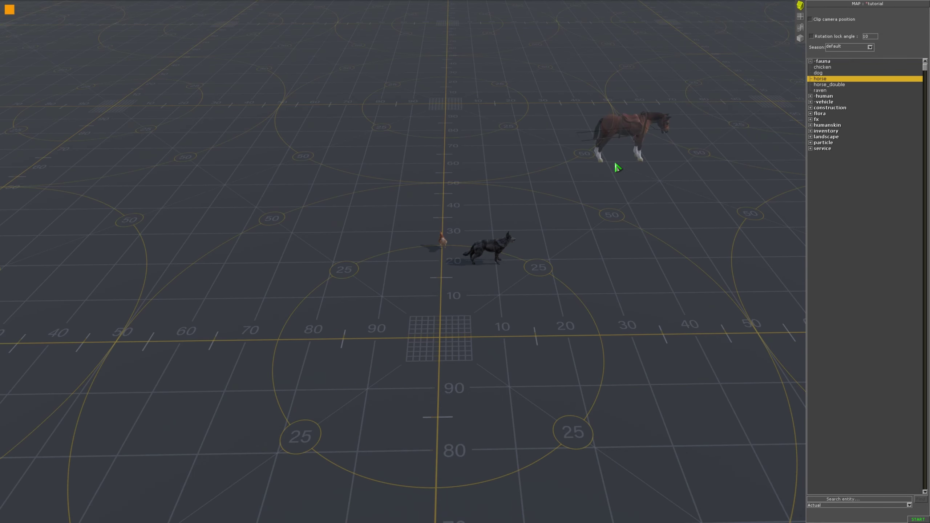
Step: Preview the other fauna entities from horse to raven on the map without placing any of them
key(Down)
key(Down)
key(Up)
key(Up)
key(Up)
key(Up)
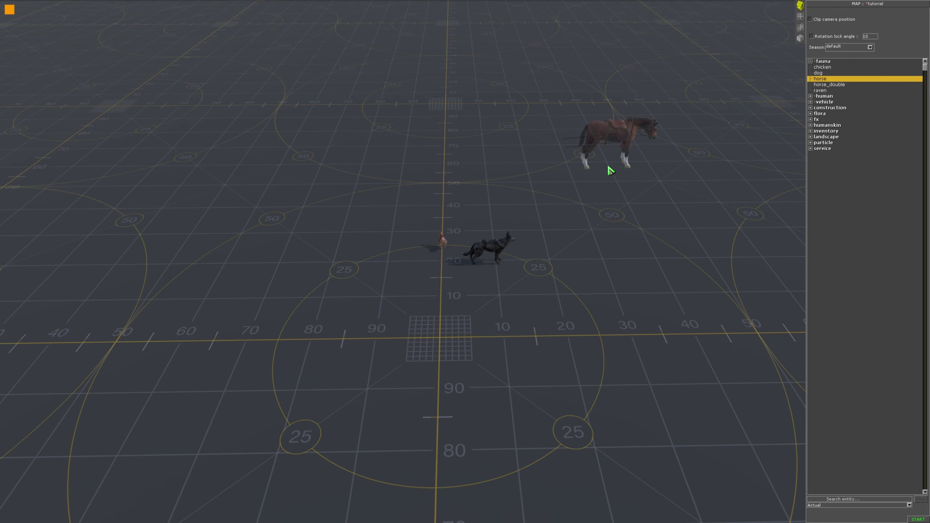
key(Down)
key(Down)
key(Down)
key(Down)
right_click(608, 180)
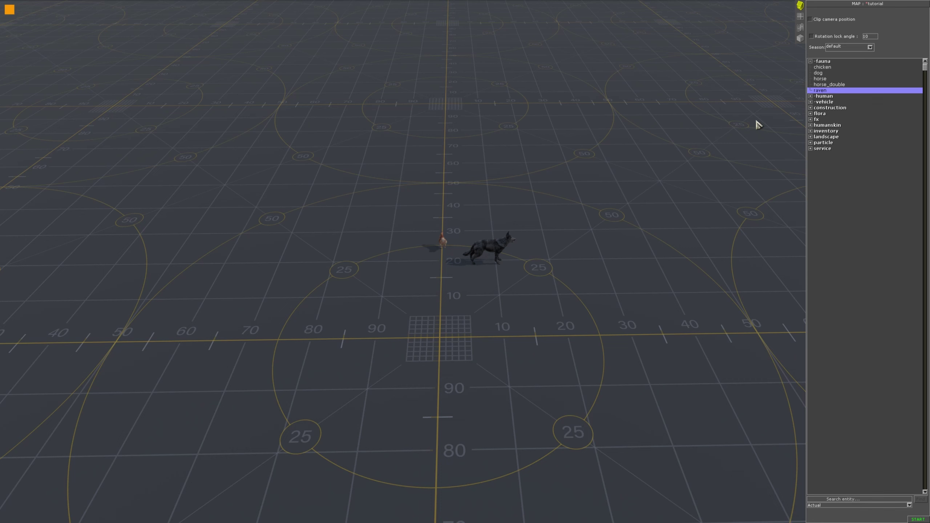
Step: Place three rifle soldiers from the human arena_mp ger group in a row behind the dog
double_click(837, 97)
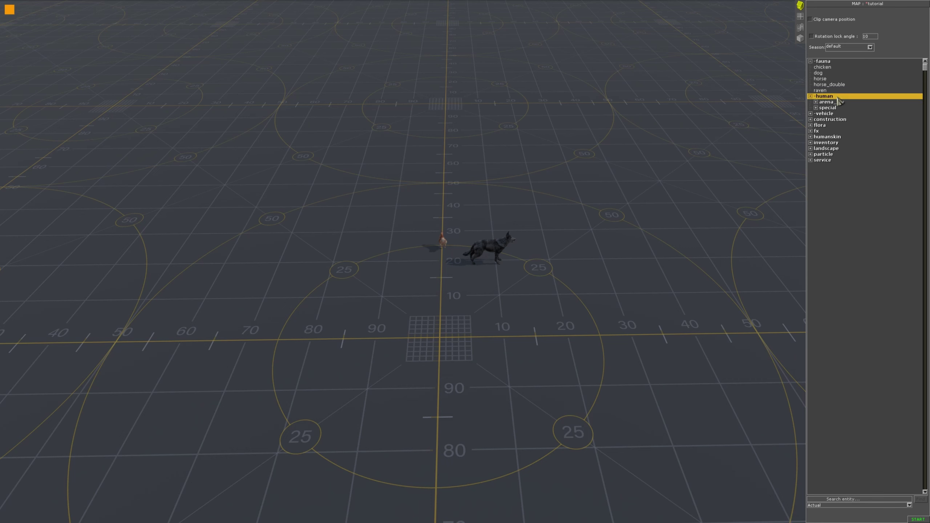
click(816, 102)
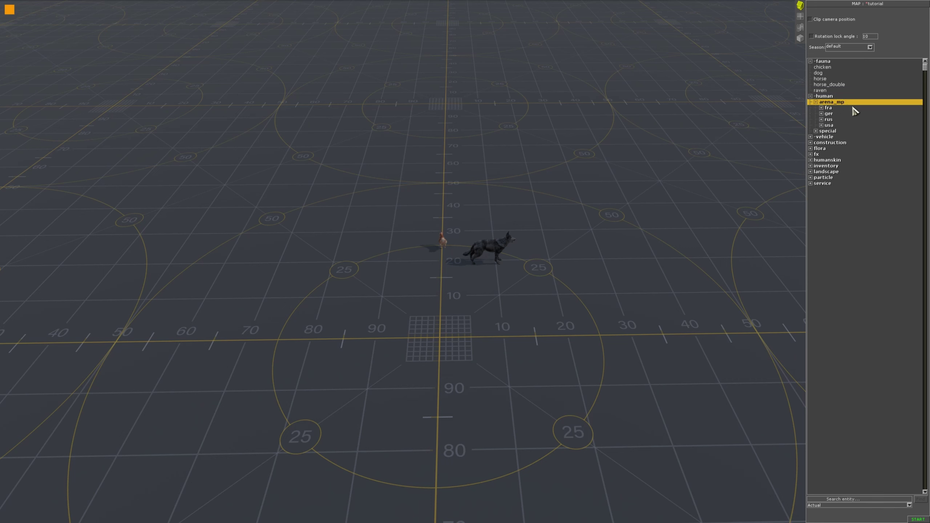
double_click(831, 114)
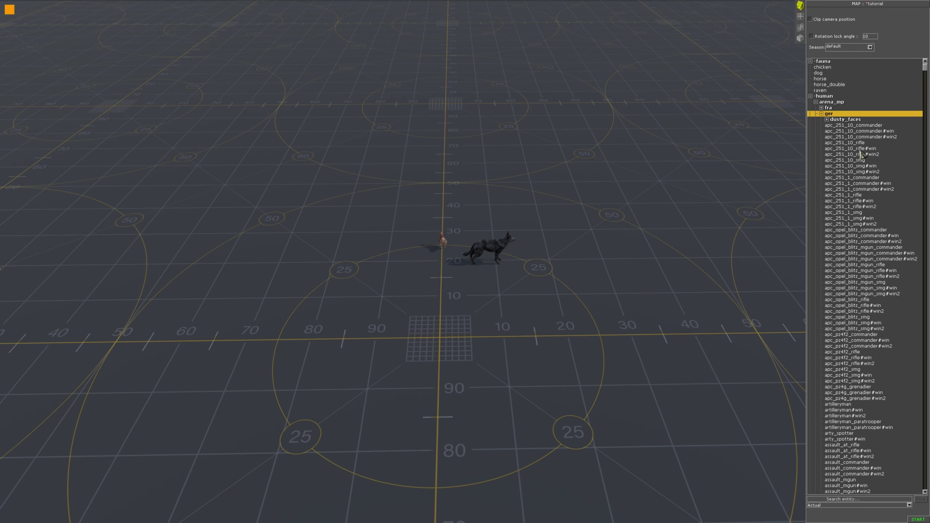
scroll(862, 154, down, 15)
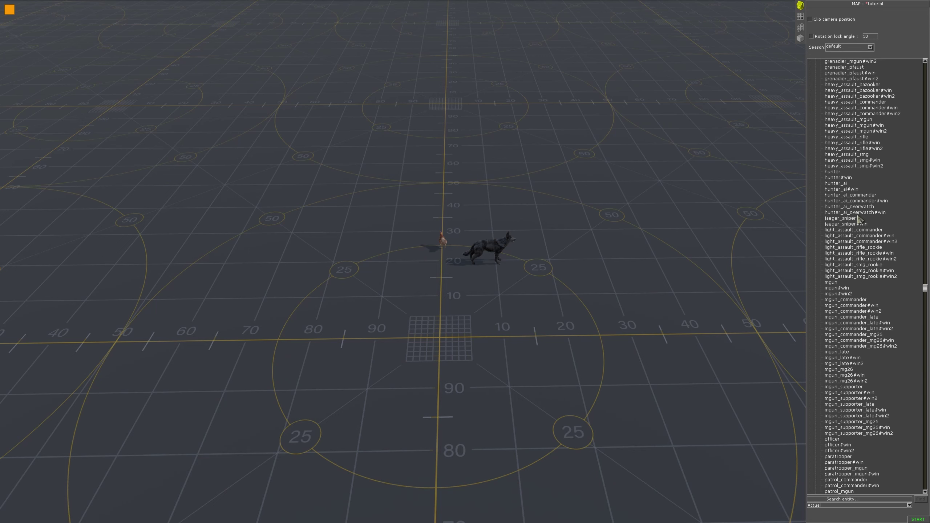
scroll(845, 234, down, 10)
scroll(845, 284, down, 6)
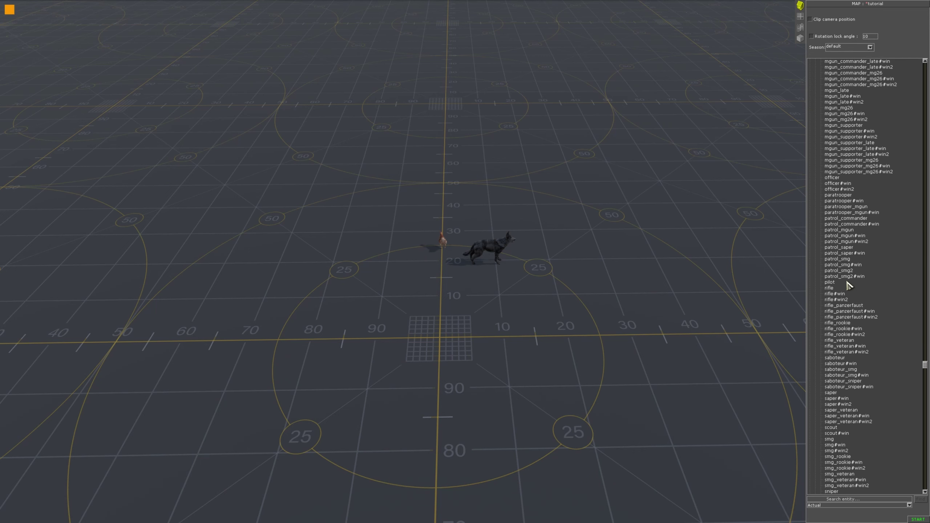
click(835, 290)
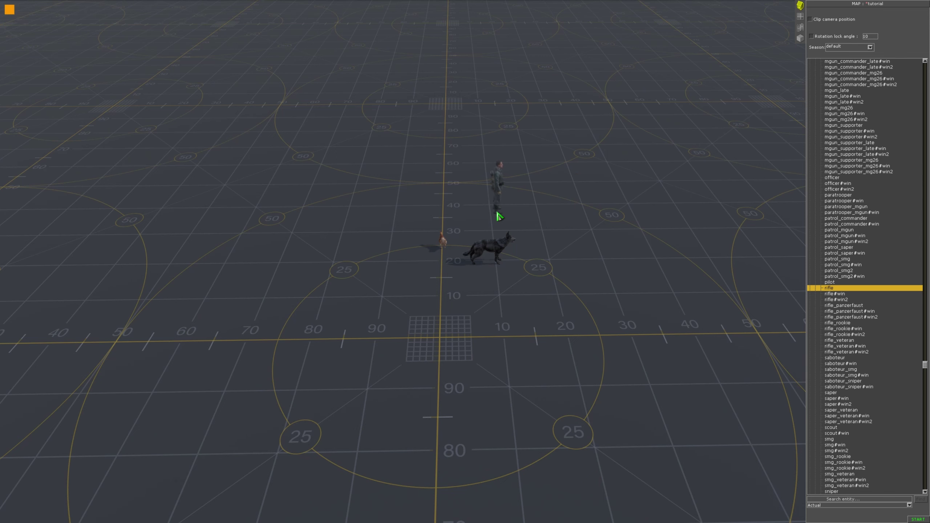
click(499, 216)
click(574, 219)
click(664, 233)
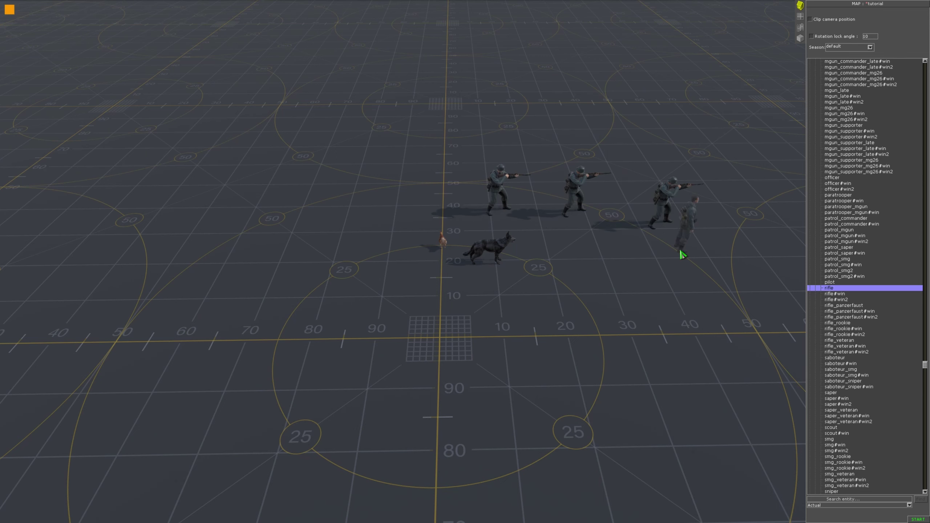
Step: Place an m4a1 tank from the vehicle tank_medium group on the ground beside the row of soldiers
double_click(826, 114)
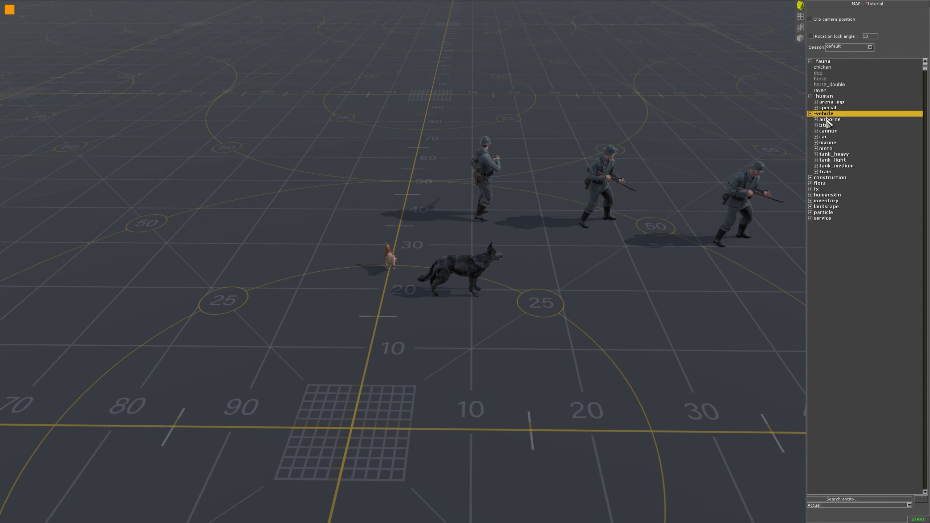
double_click(837, 166)
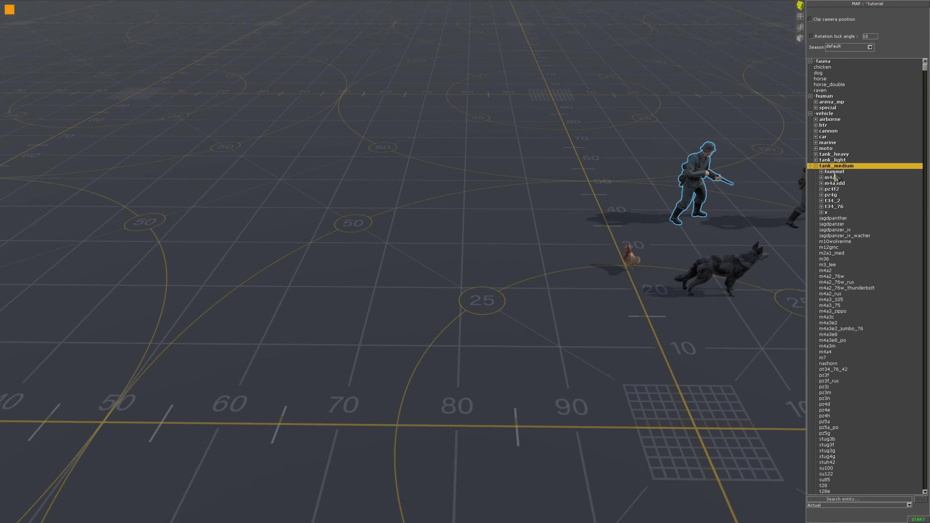
double_click(832, 177)
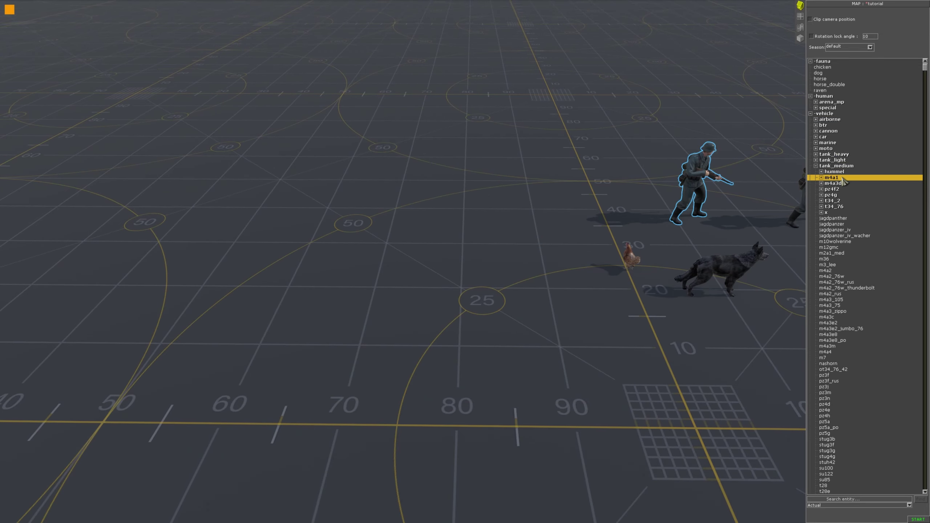
click(831, 183)
click(408, 214)
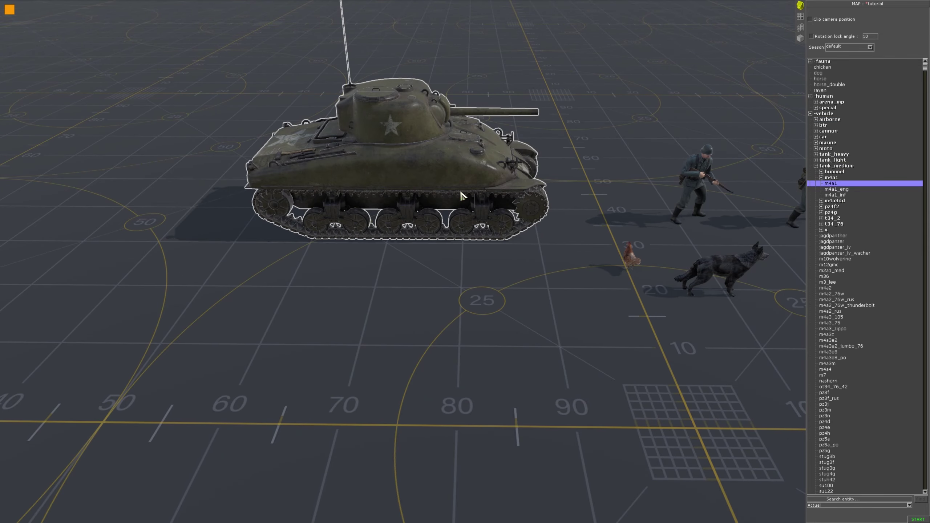
Step: Place a wood_bench from the construction decor group beside the soldiers, on the side opposite the tank
double_click(846, 120)
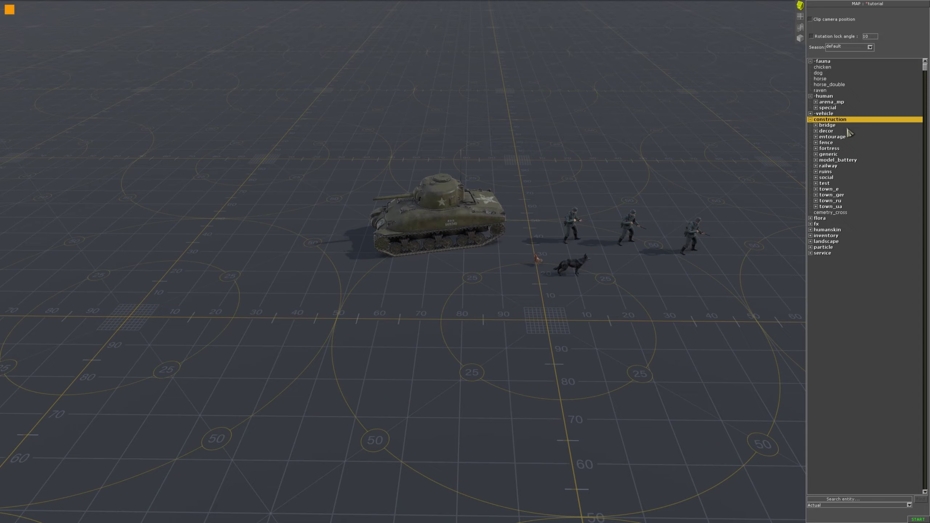
key(Right)
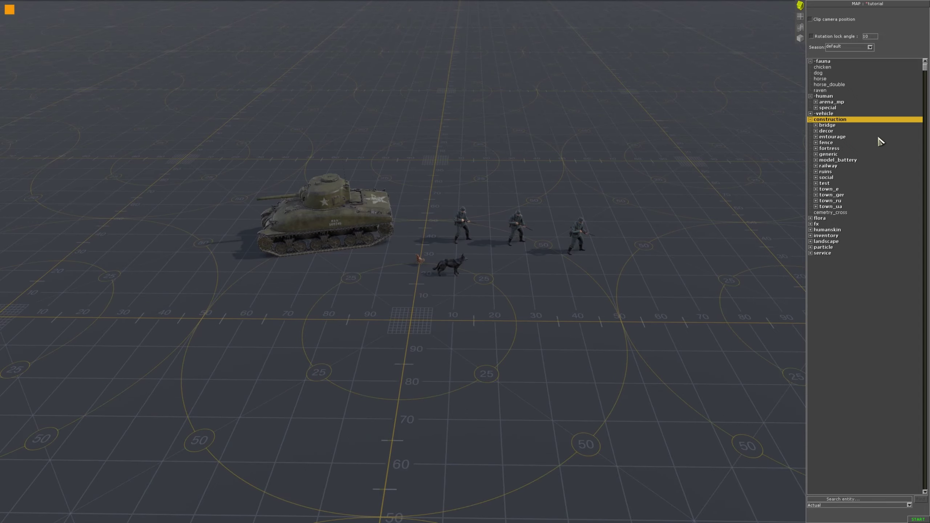
double_click(839, 132)
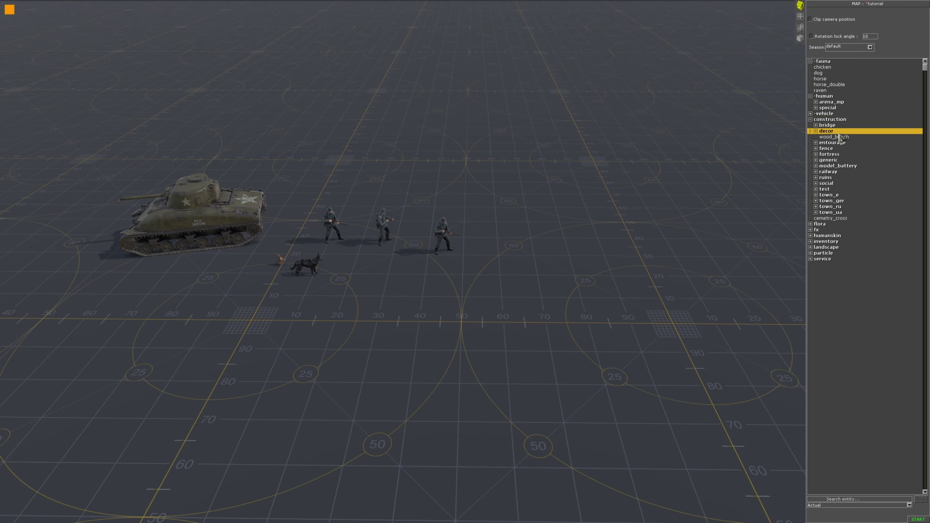
click(837, 137)
scroll(569, 205, up, 3)
click(571, 209)
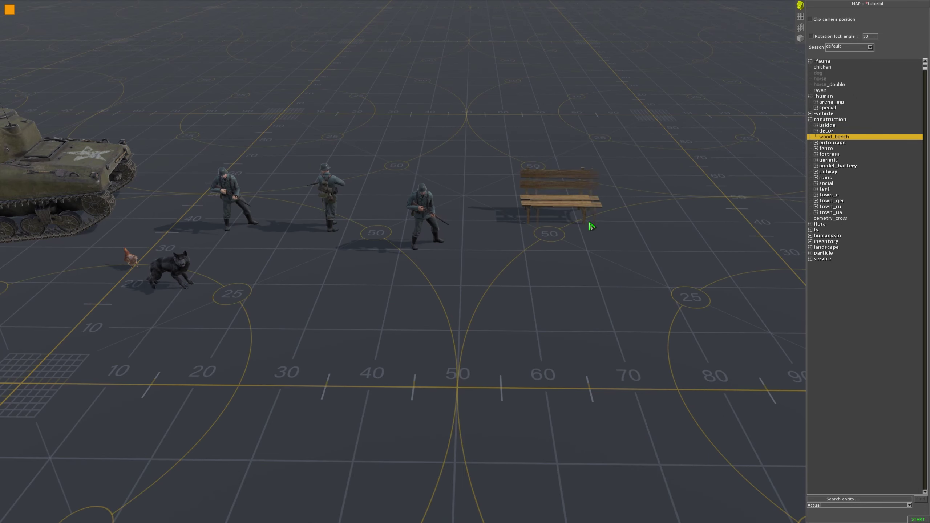
Step: Preview the wooden barrel entities in the construction entourage group on the map without placing any
double_click(831, 142)
scroll(843, 301, down, 10)
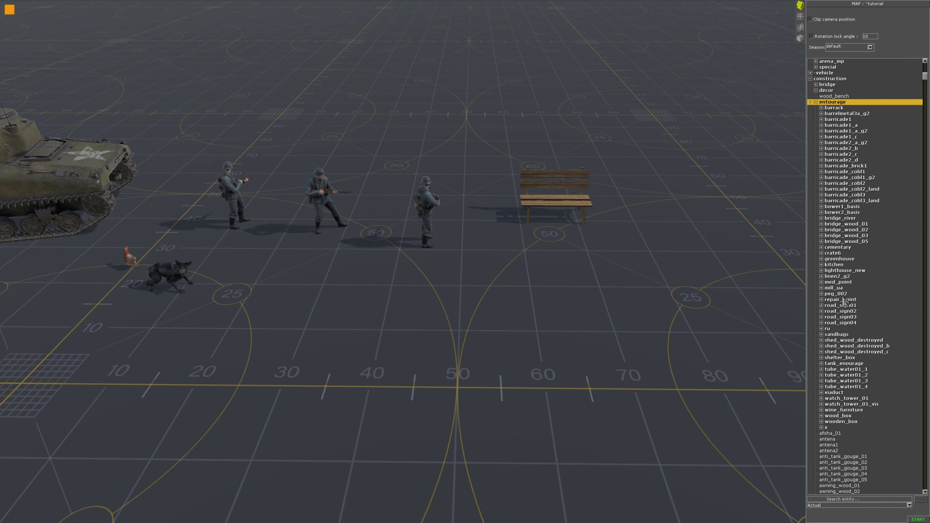
scroll(842, 298, down, 3)
click(837, 276)
key(Down)
key(Down)
key(Down)
key(Down)
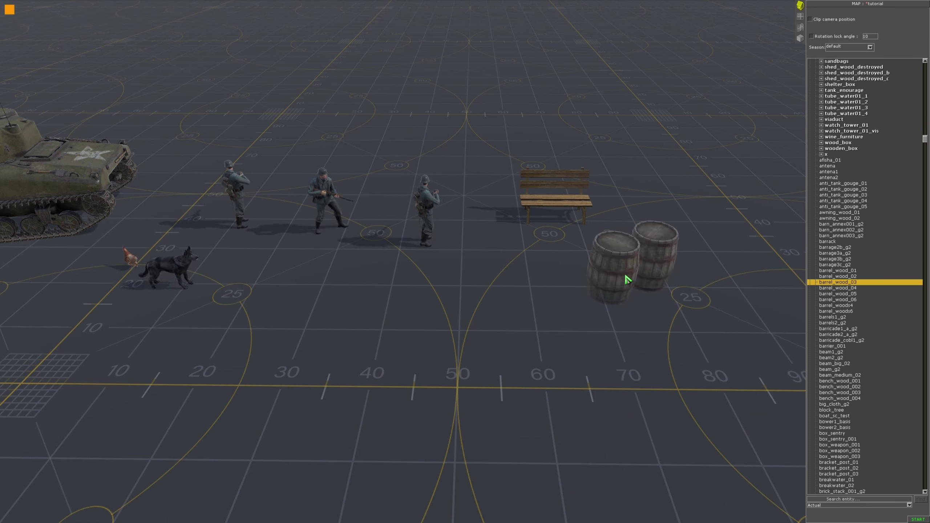
key(Down)
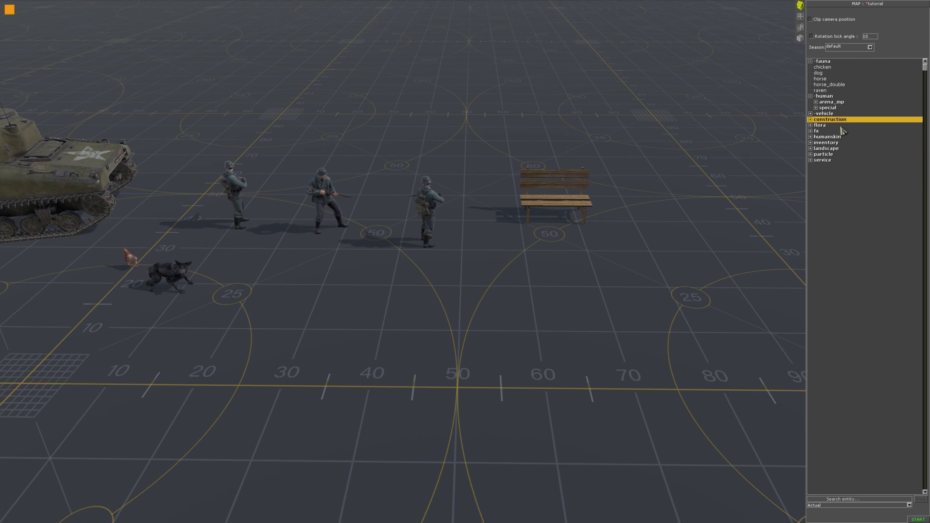
Step: Preview the bush entities of the flora category, including the palm bushes, on the map without placing any
double_click(841, 127)
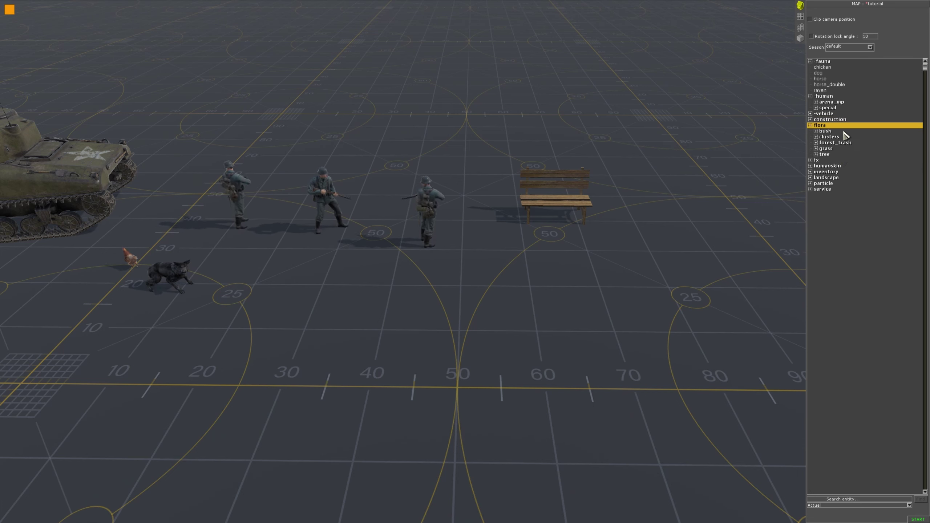
key(Down)
key(Right)
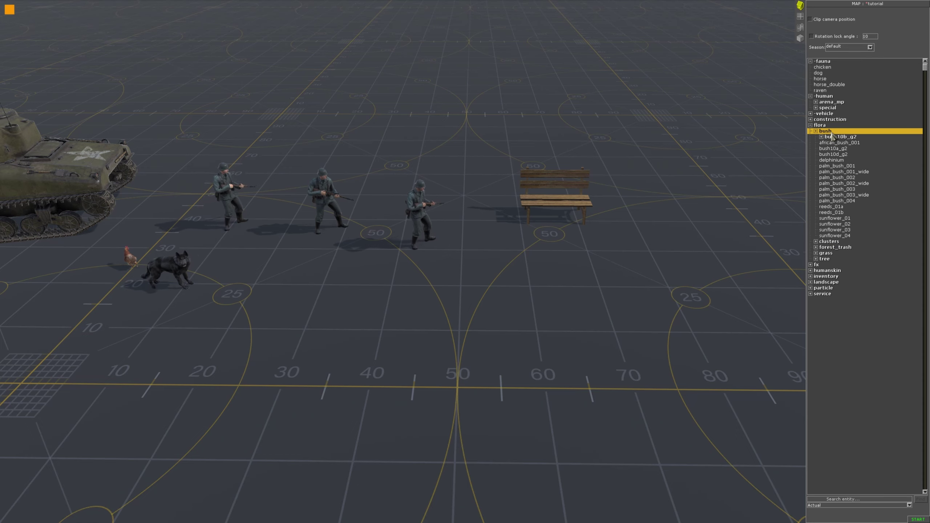
key(Down)
key(Down)
key(Down)
key(Down)
key(Down)
key(Down)
key(Down)
key(Down)
key(Down)
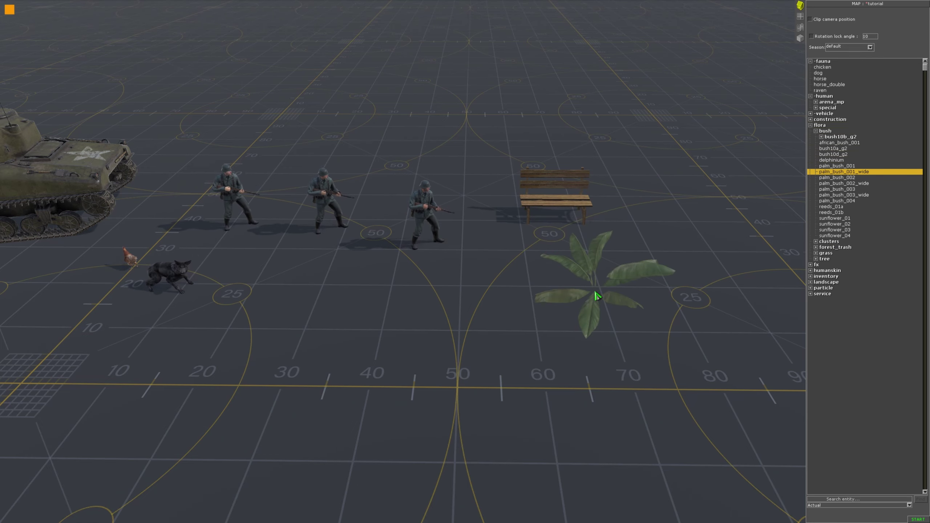
key(Down)
key(Down)
key(Down)
key(Down)
Step: Place a fire1 effect from the fx smoke group on the ground beyond the bench and remove it again
click(811, 131)
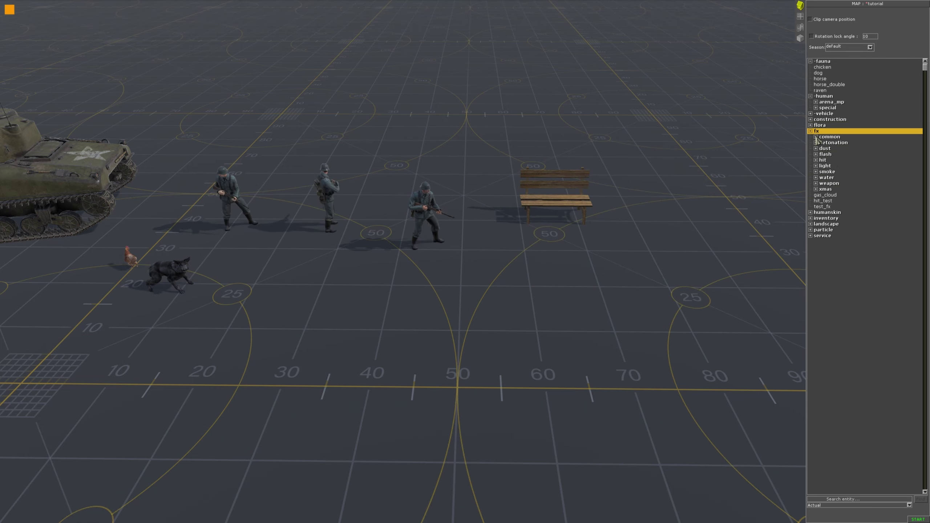
scroll(703, 180, down, 4)
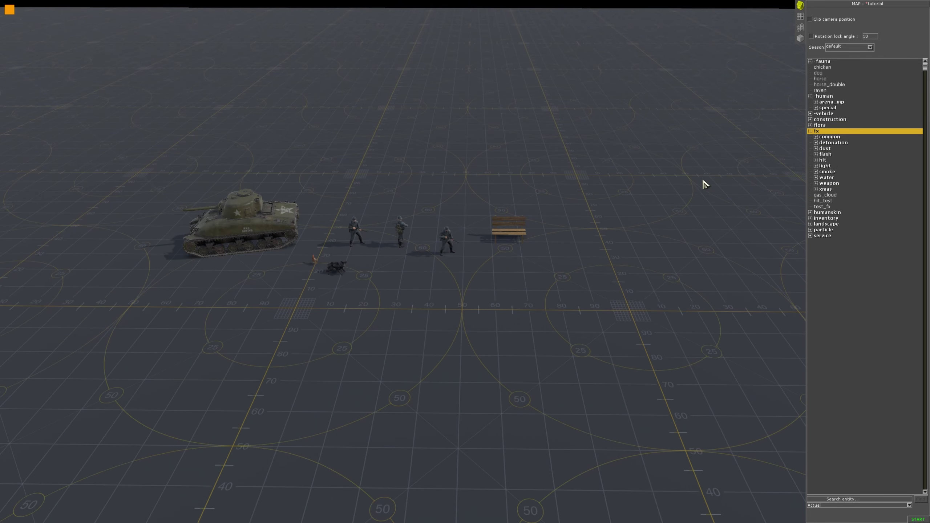
click(816, 172)
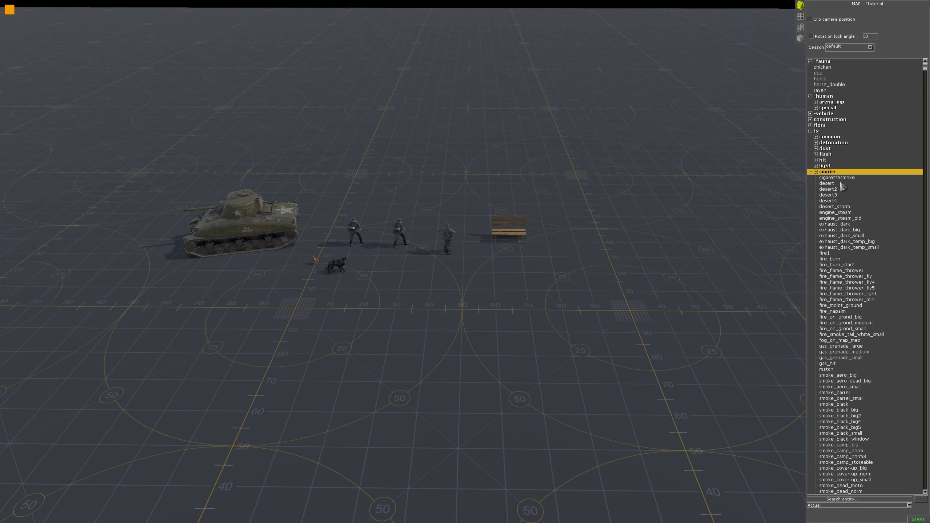
click(826, 253)
scroll(493, 238, up, 2)
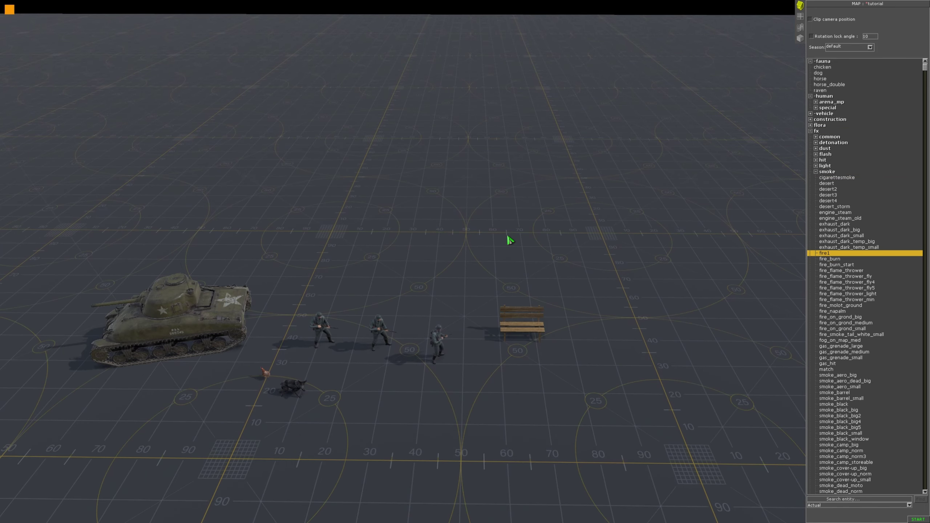
scroll(528, 247, up, 3)
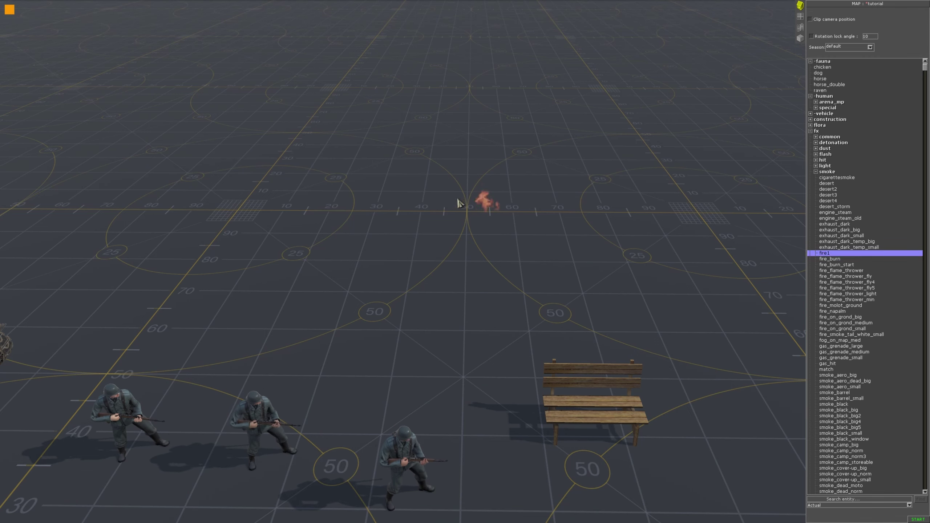
click(484, 200)
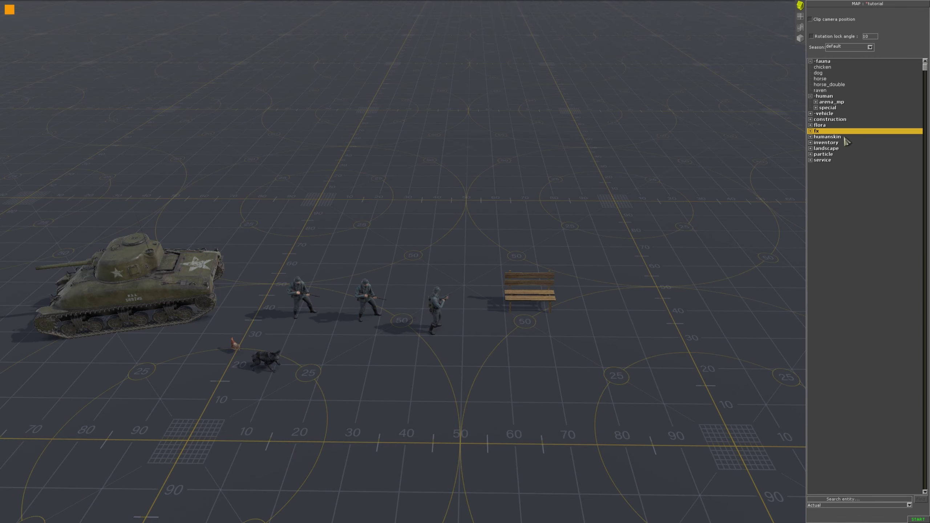
Step: Place a ger-bazooker figure from the humanskin category on the ground behind the soldiers and the bench
click(844, 137)
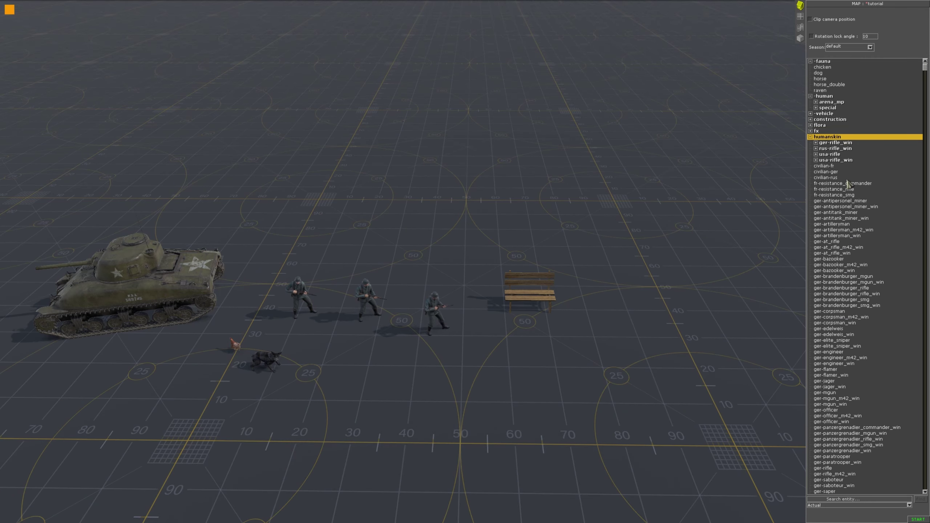
scroll(720, 235, up, 2)
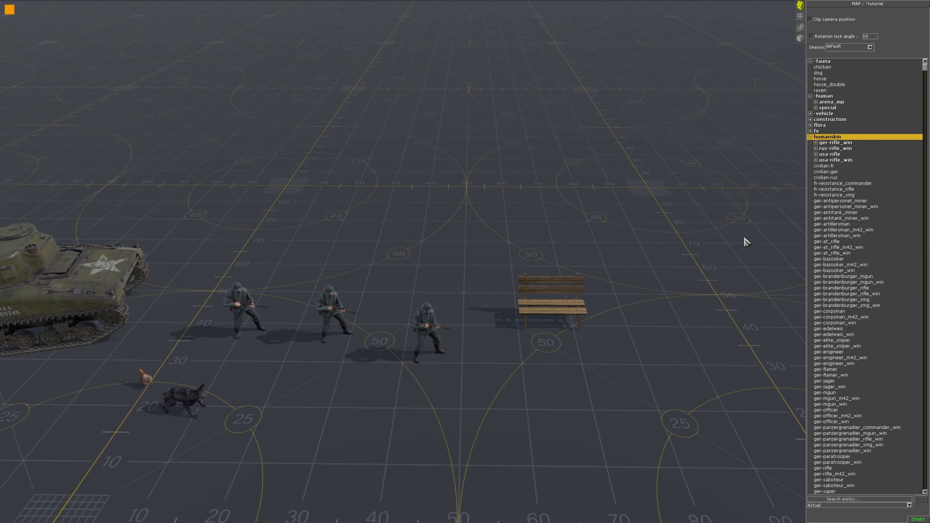
click(838, 260)
scroll(505, 257, up, 3)
click(478, 280)
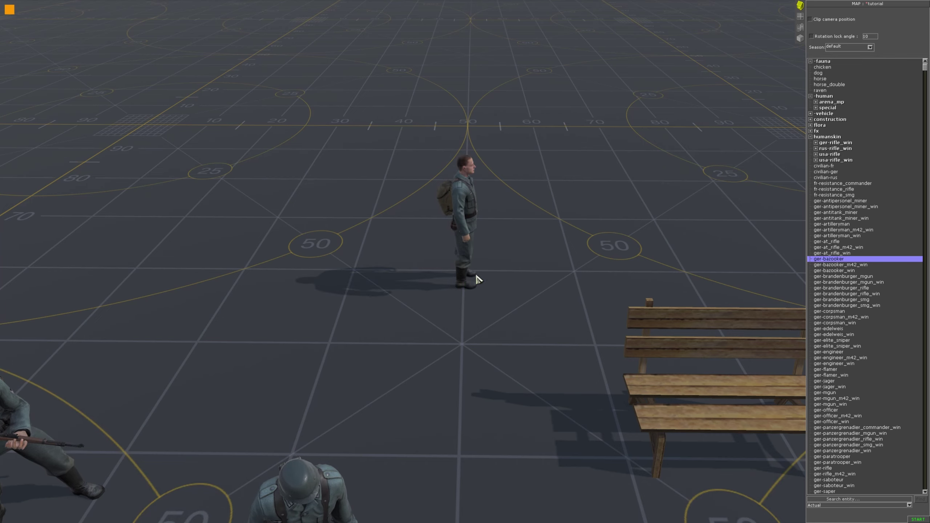
Step: Select the ger-bazooker figure and rotate it in place to face the camera
click(476, 275)
drag(506, 291, 440, 318)
scroll(474, 233, up, 1)
scroll(473, 232, down, 1)
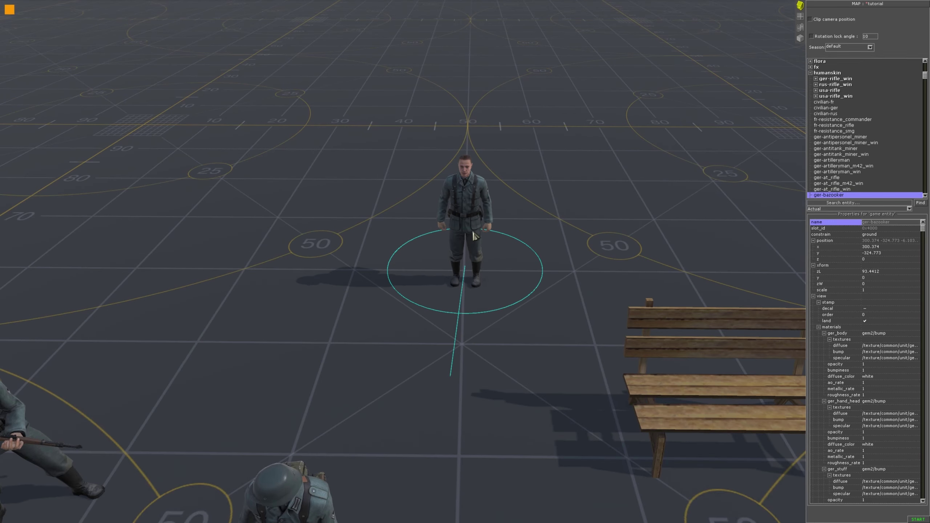
drag(475, 236, 555, 233)
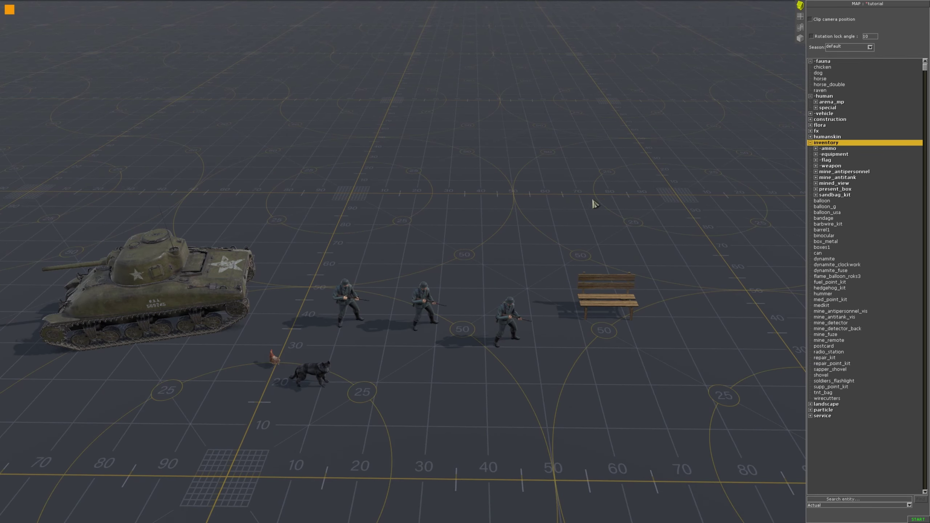
Step: Place a bandage from the inventory category on the ground in front of the nearest rifleman
scroll(724, 241, up, 2)
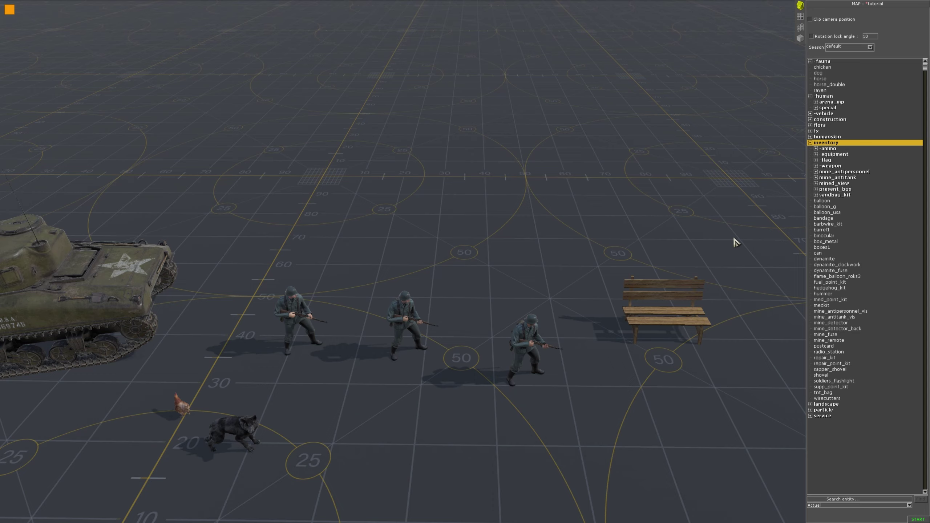
click(831, 219)
scroll(525, 353, up, 2)
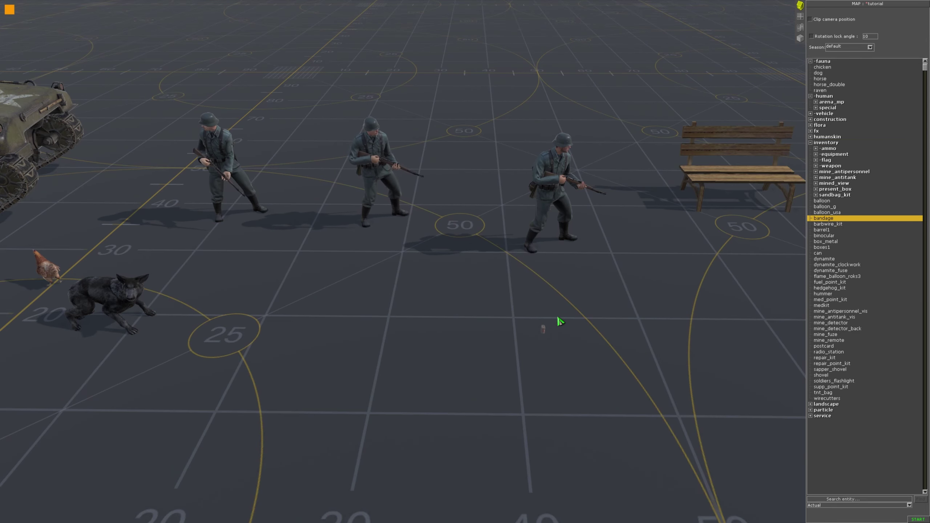
click(558, 319)
Step: Order the rifleman nearest the bandage to pick it up in game mode, and return to the editor
key(F1)
click(552, 232)
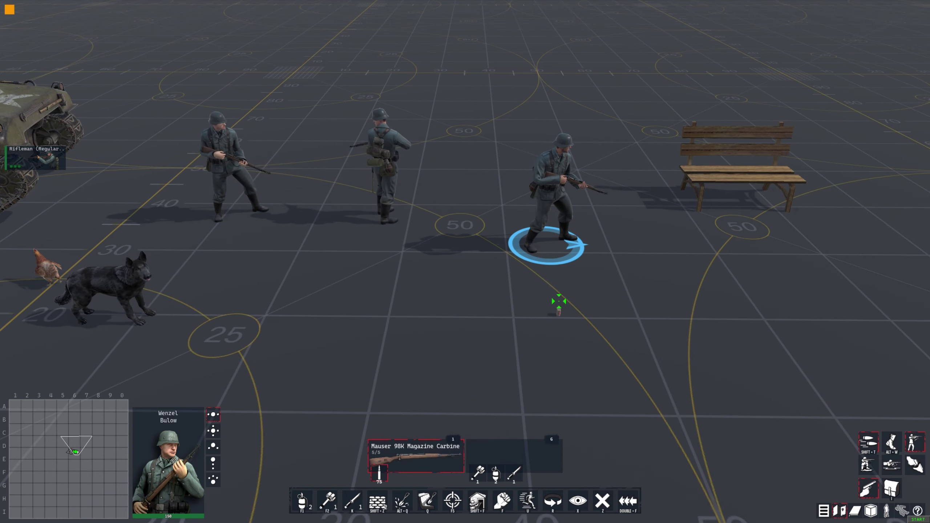
right_click(559, 312)
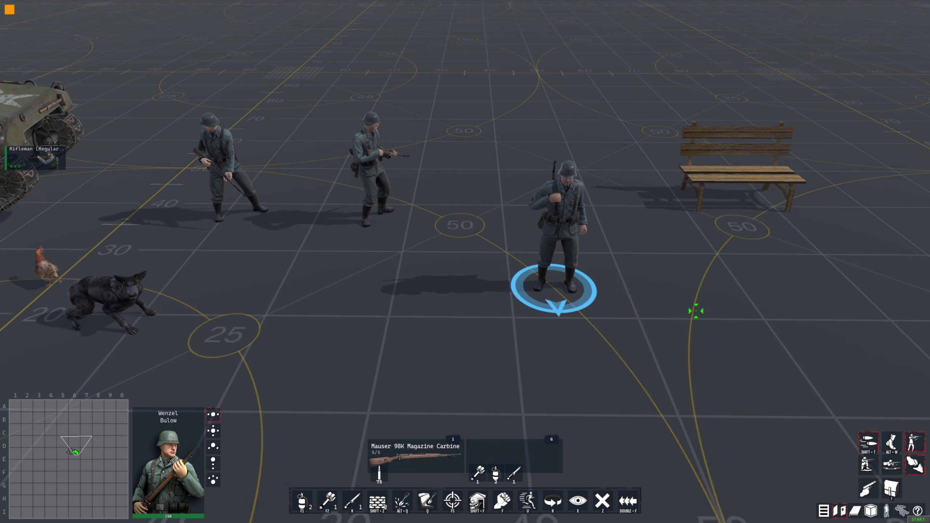
key(ctrl+space)
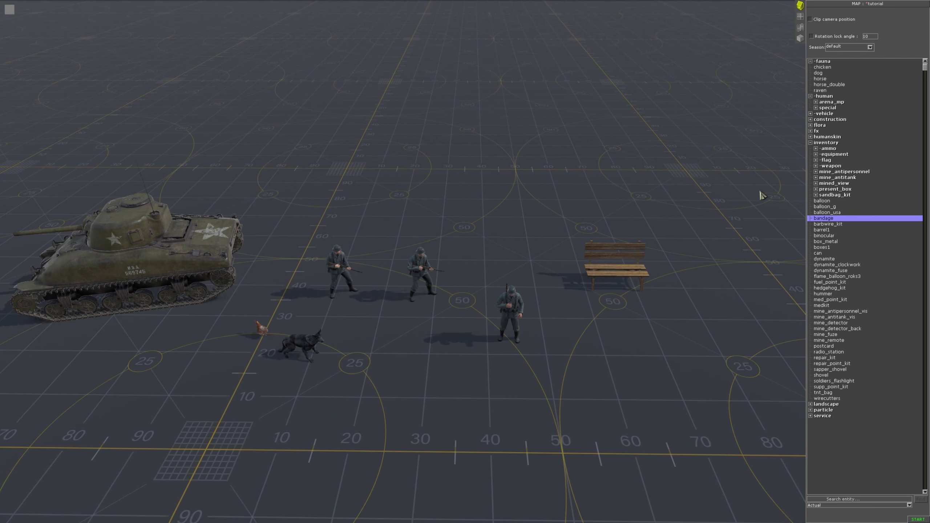
Step: Try out the leaves_01 stamp from the landscape category's cover group on the ground beyond the soldiers
double_click(824, 142)
double_click(836, 149)
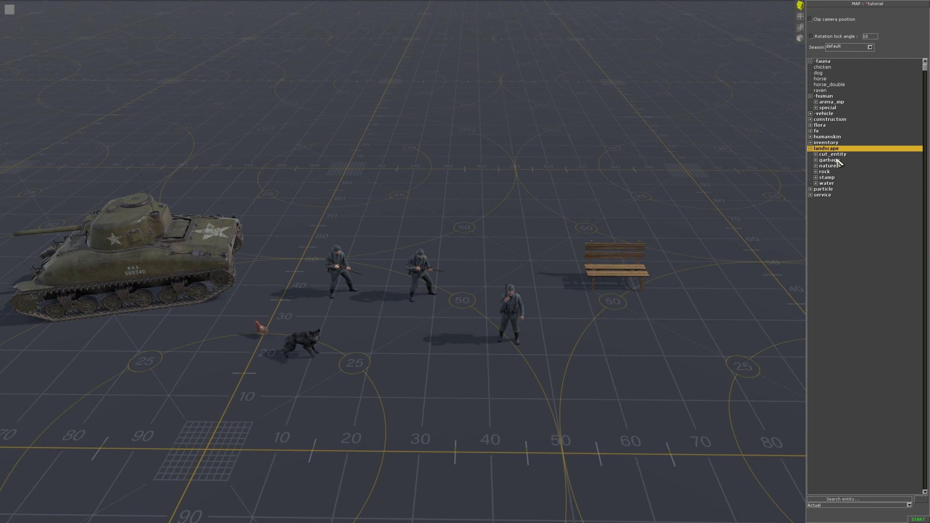
double_click(836, 178)
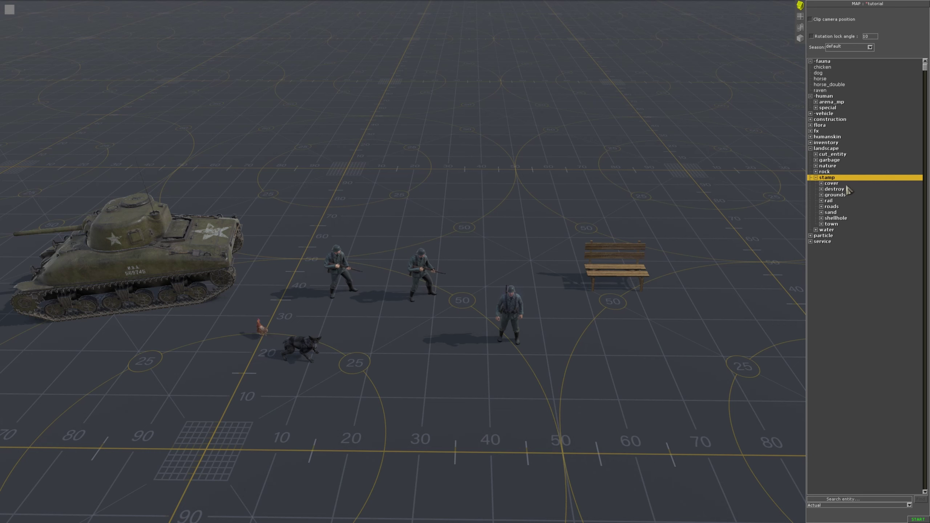
double_click(831, 183)
click(850, 189)
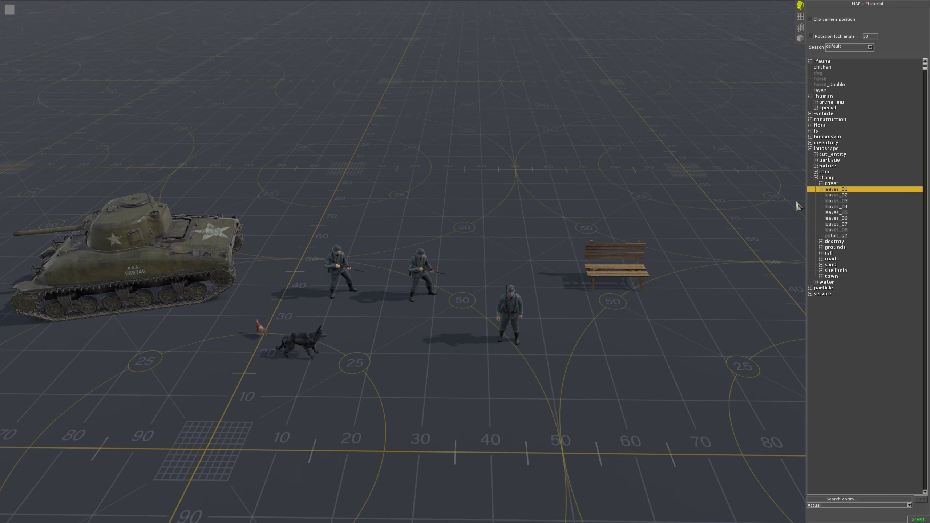
click(520, 230)
drag(577, 214, 608, 218)
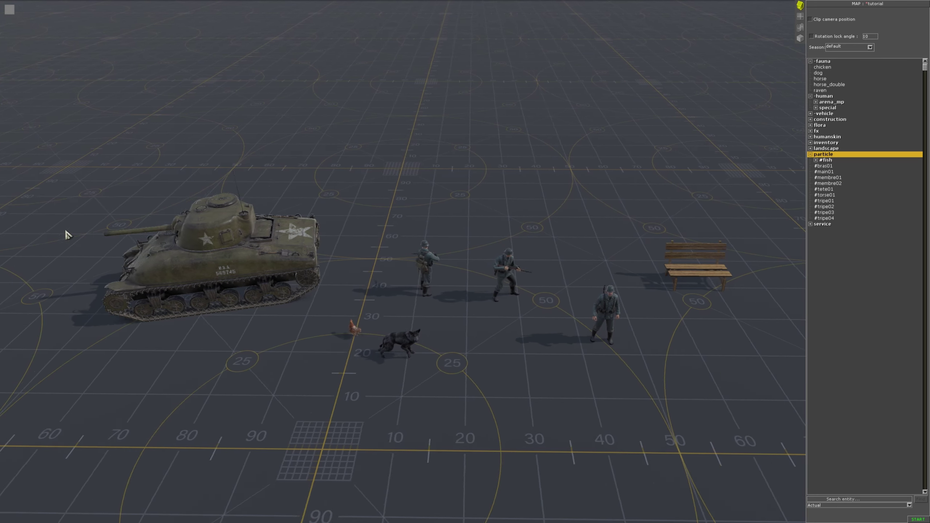
Step: Place a #torse01 entity from the particle category on the ground between the dog and the soldiers
scroll(66, 231, up, 3)
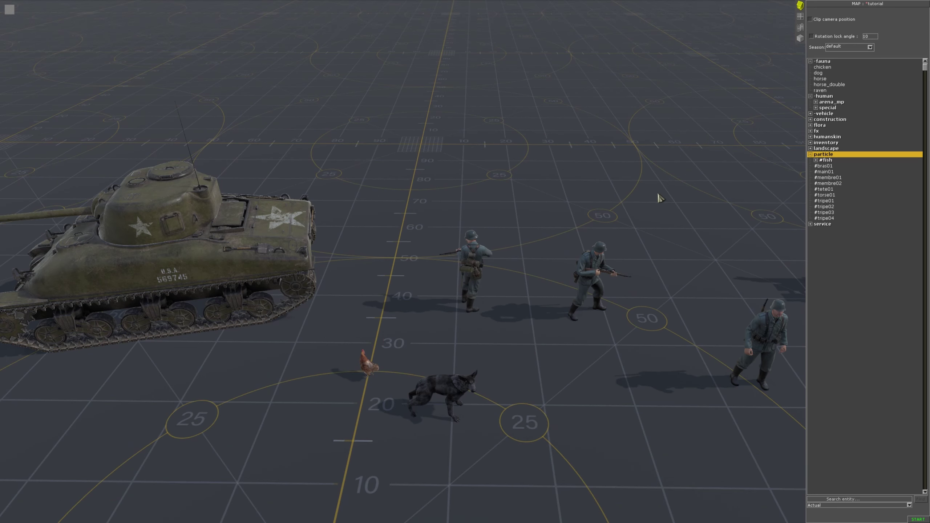
click(846, 194)
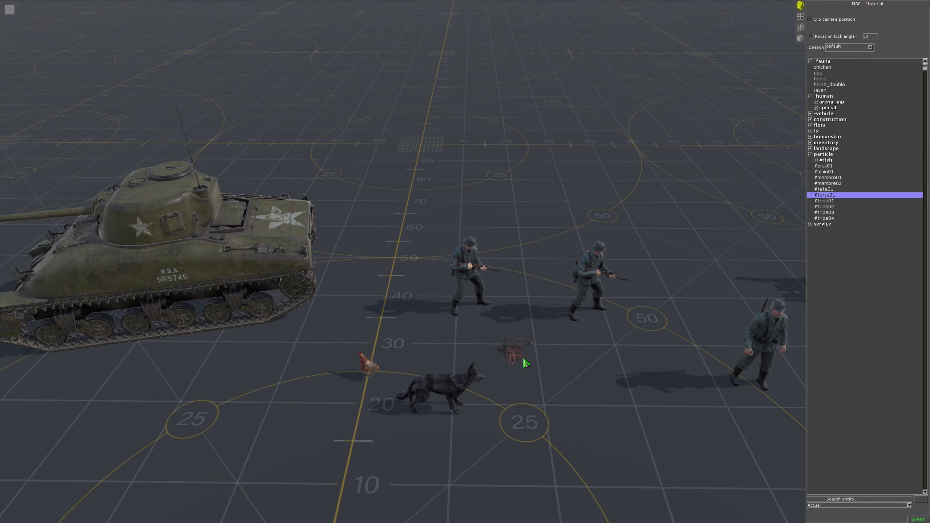
click(524, 361)
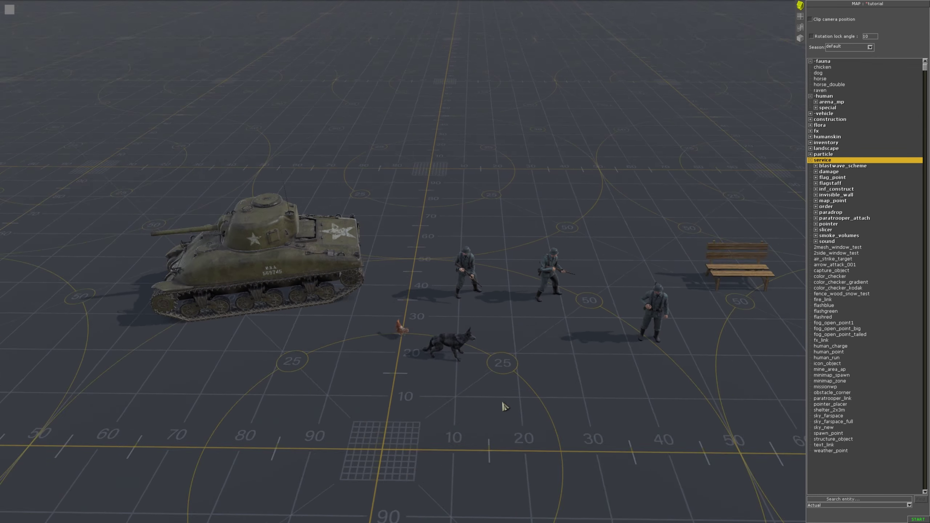
scroll(505, 406, down, 2)
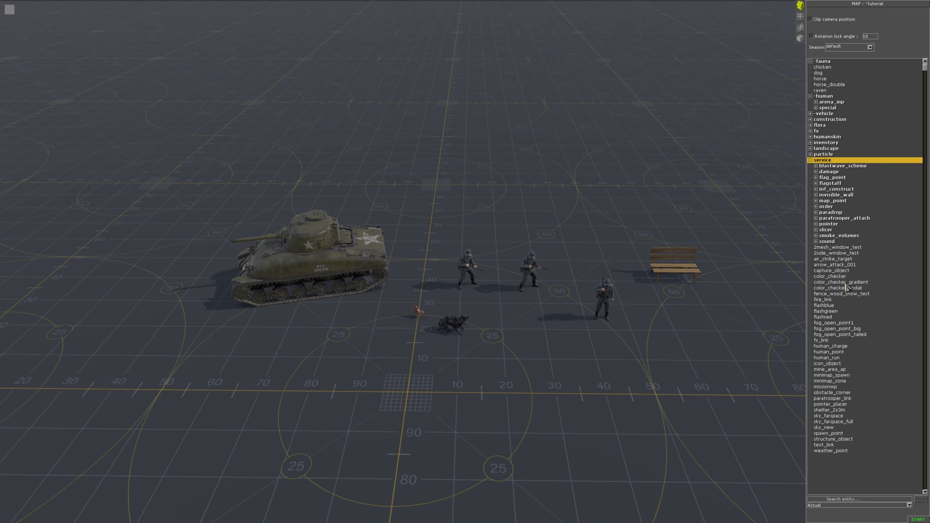
scroll(766, 291, up, 2)
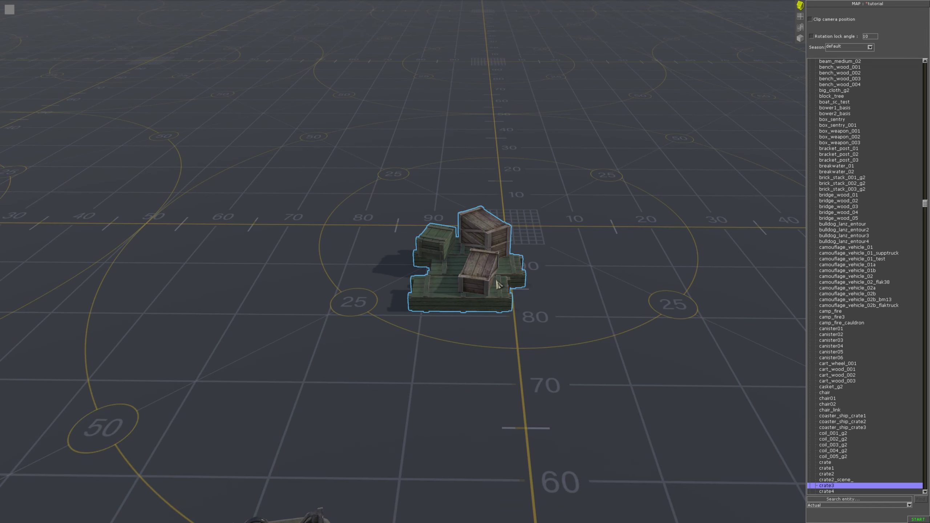
Step: Place the crate3 crate stack and position it in front of the tank and soldiers, at about x 156, y -182
scroll(469, 285, down, 3)
click(469, 282)
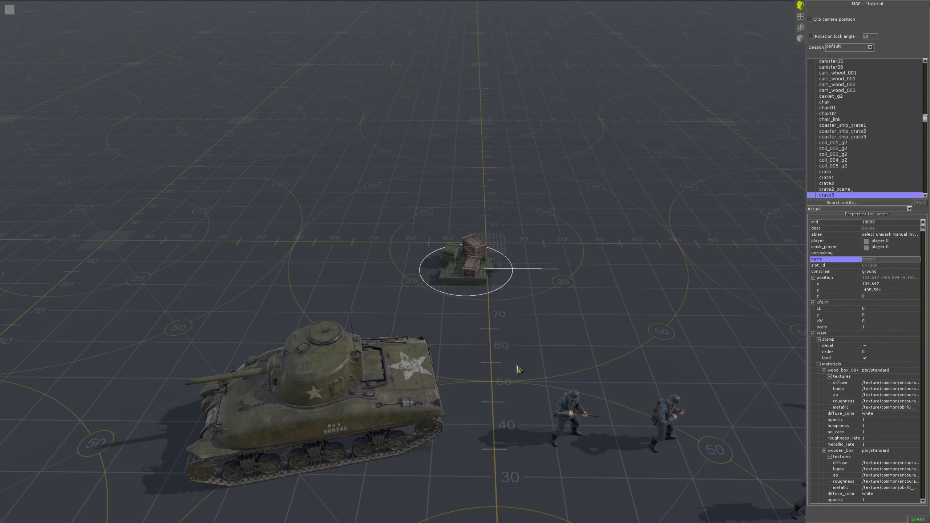
scroll(511, 376, down, 2)
right_drag(506, 381, 495, 353)
scroll(577, 291, up, 3)
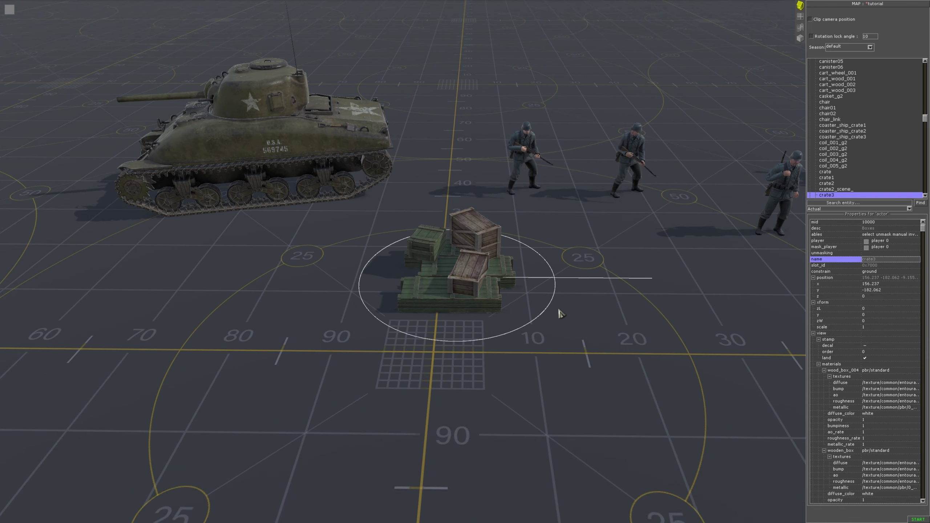
Step: Rotate the crate stack in place to a zL of about -50
key(c)
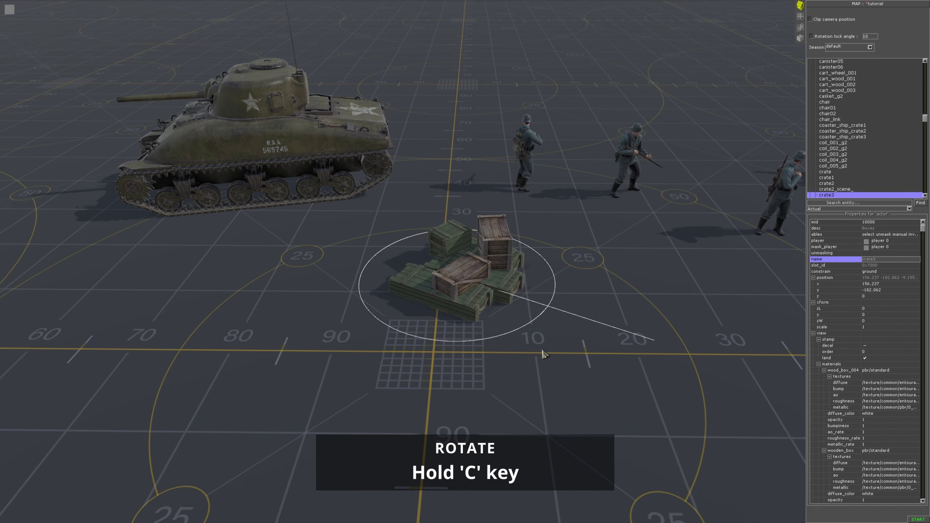
key(c)
key(c)
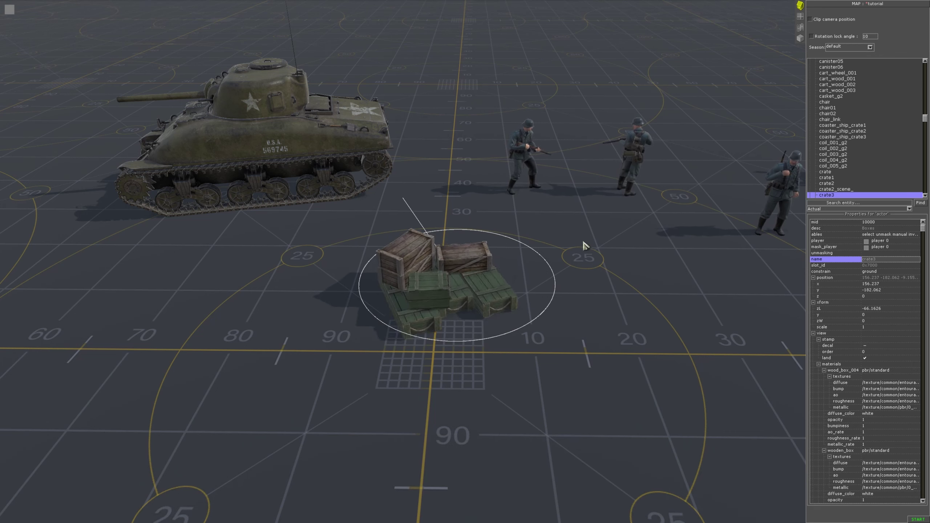
drag(583, 411, 646, 429)
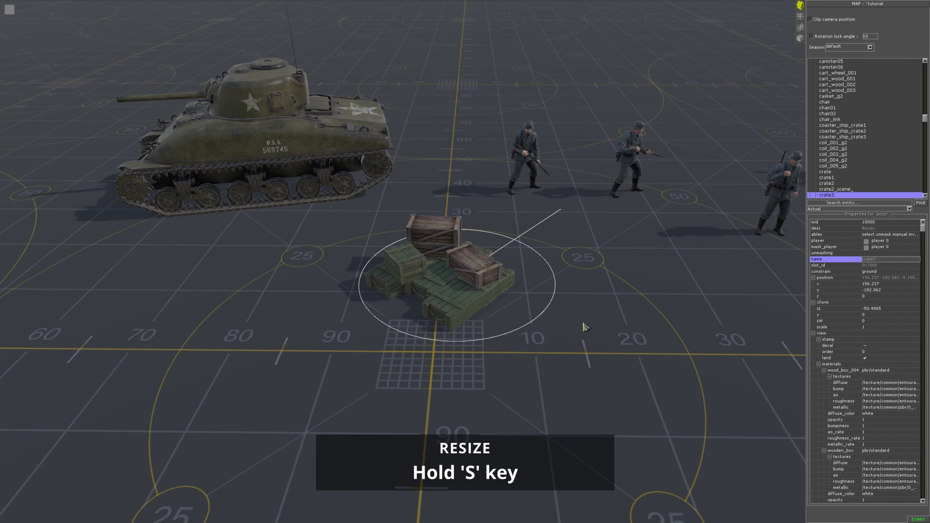
Step: Resize the crate stack, enlarging it first and settling on a scale of about 0.86
key(s)
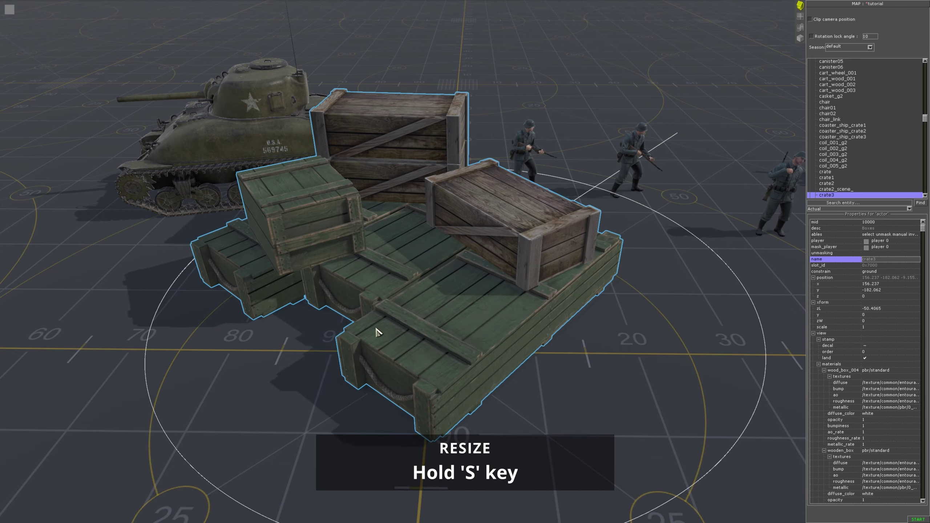
key(s)
key(s)
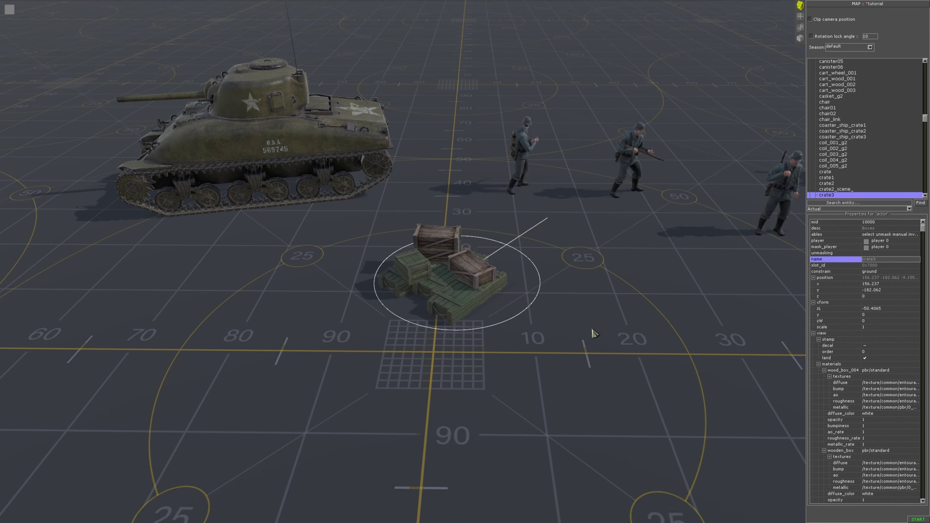
Step: Tilt the crate stack in several directions and raise it above the ground
key(x)
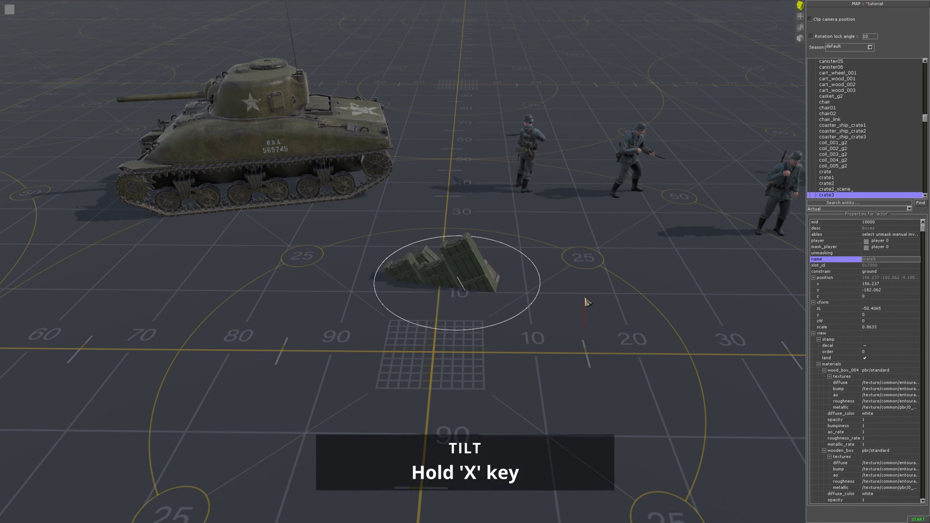
key(x)
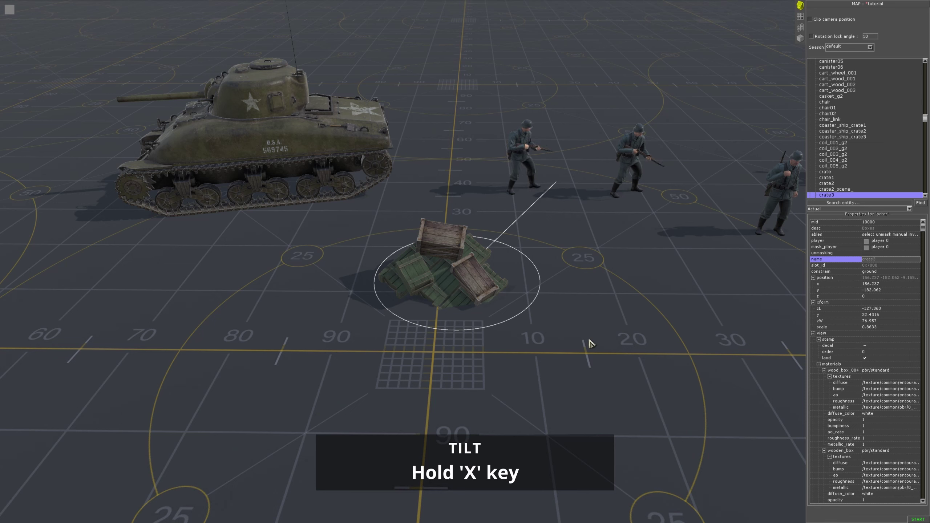
key(x)
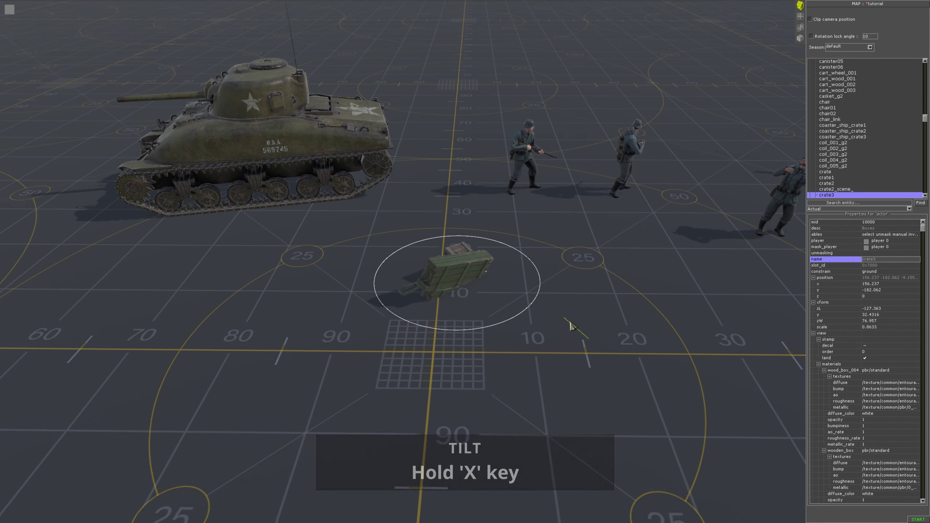
key(x)
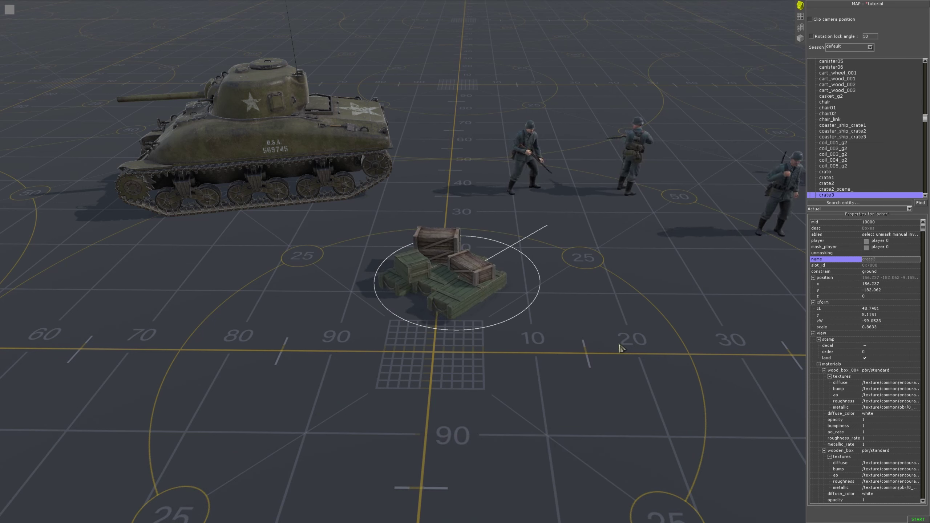
key(a)
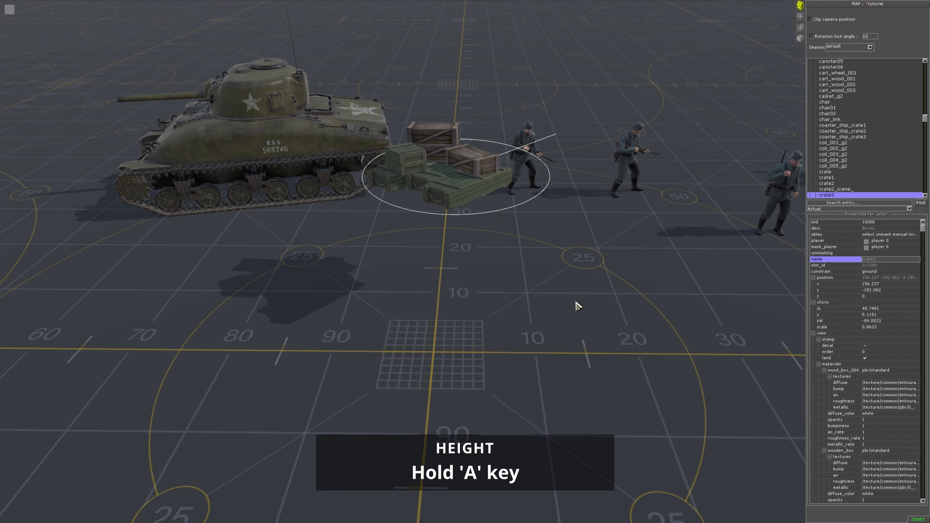
key(a)
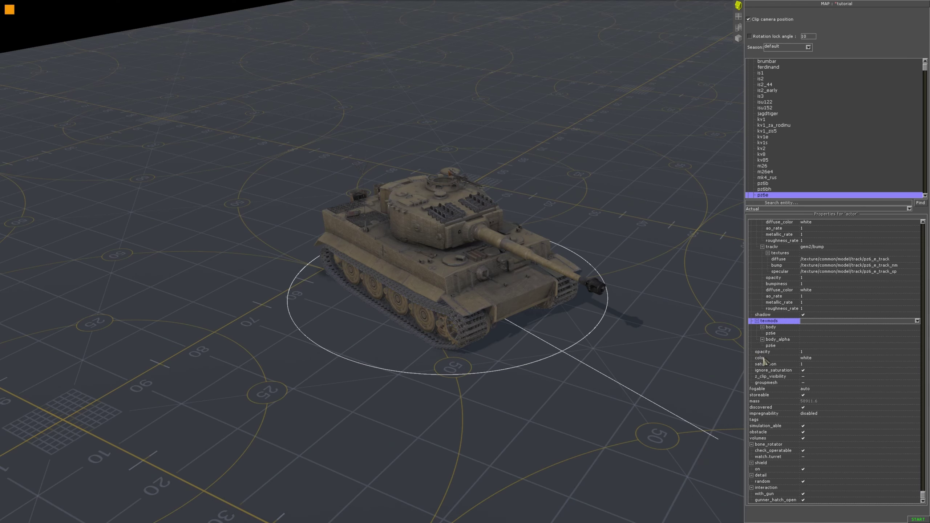
Step: Look over the pz6e tank's properties and reselect the tank on the map
scroll(764, 362, up, 1)
scroll(763, 358, up, 12)
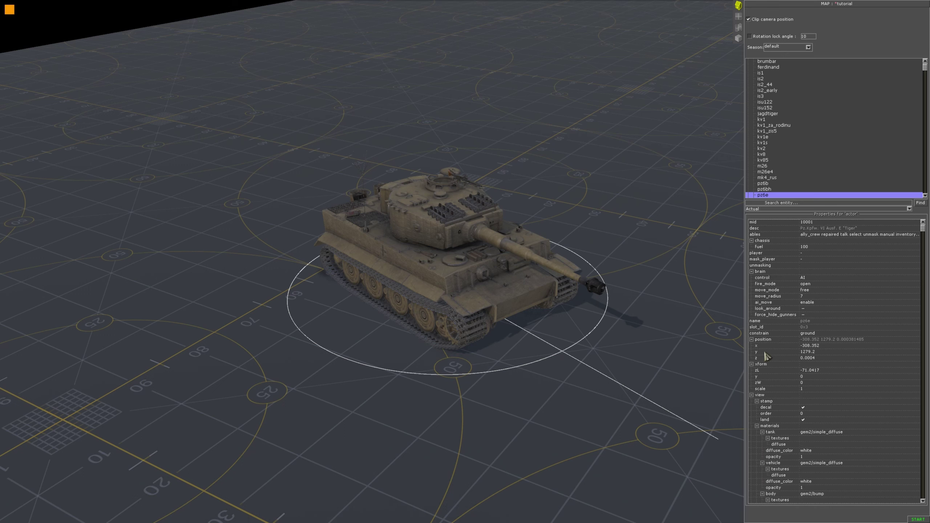
click(616, 198)
click(509, 274)
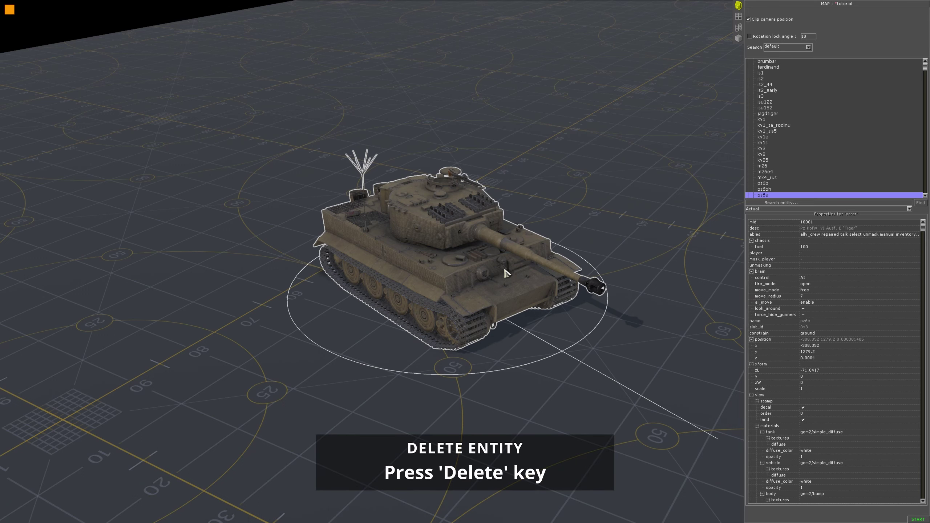
Step: Change the pz6e tank's texmods camouflage to camo_desert
scroll(787, 271, down, 10)
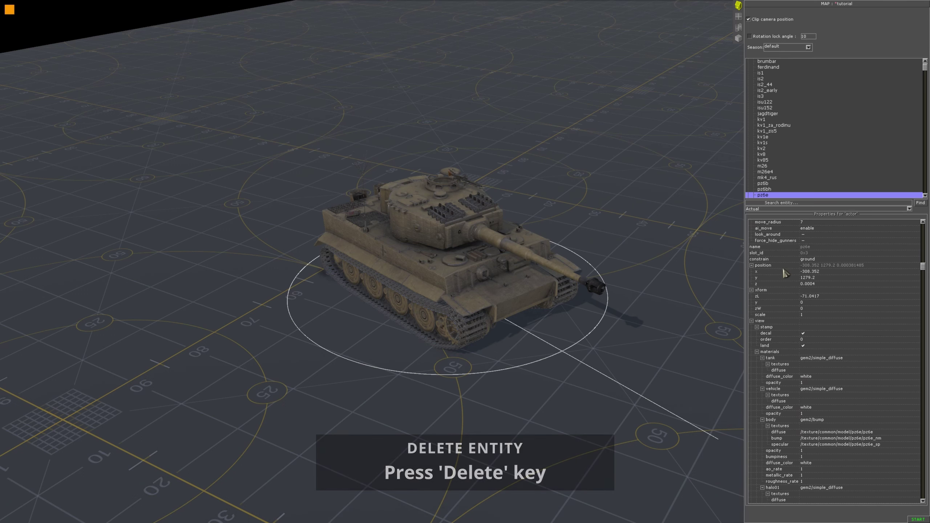
scroll(785, 291, down, 9)
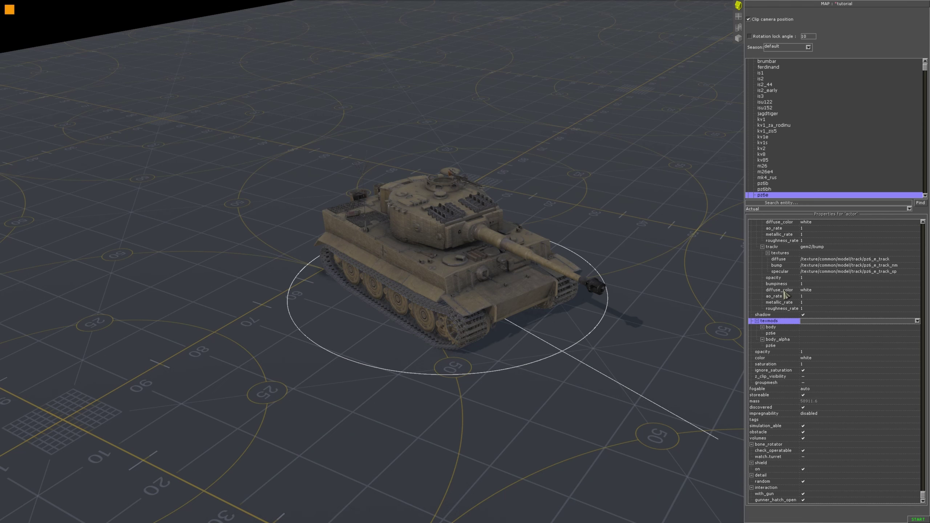
click(816, 326)
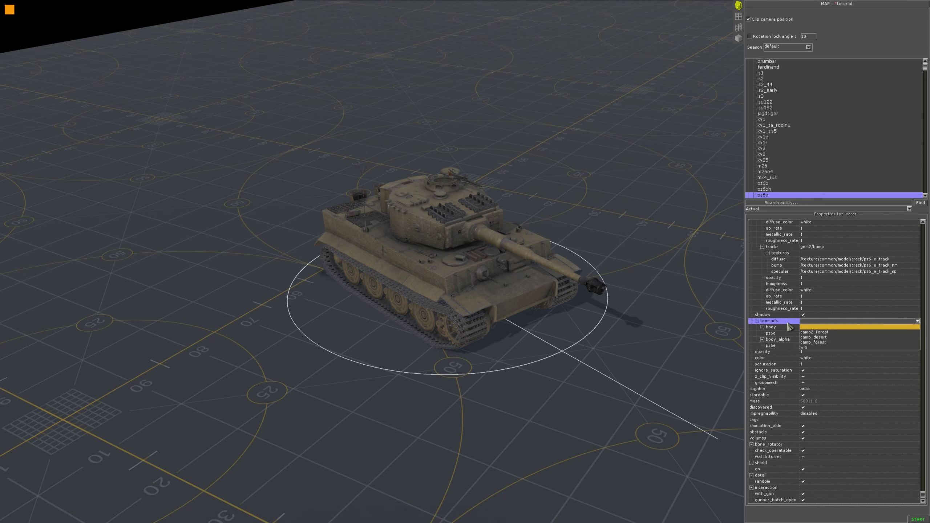
click(812, 333)
click(821, 325)
click(822, 347)
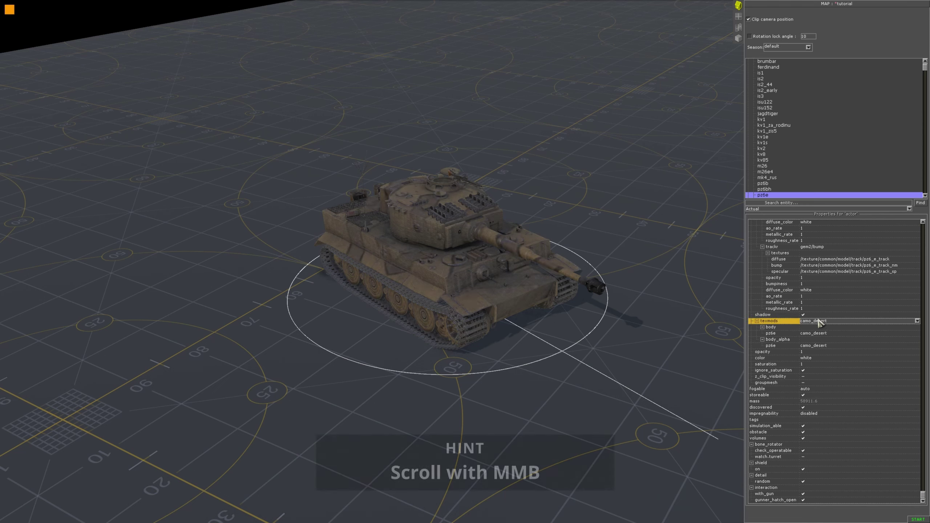
Step: Deselect the tank, then select the rail switch track, rotate it slightly and move it across the ground
scroll(822, 325, up, 1)
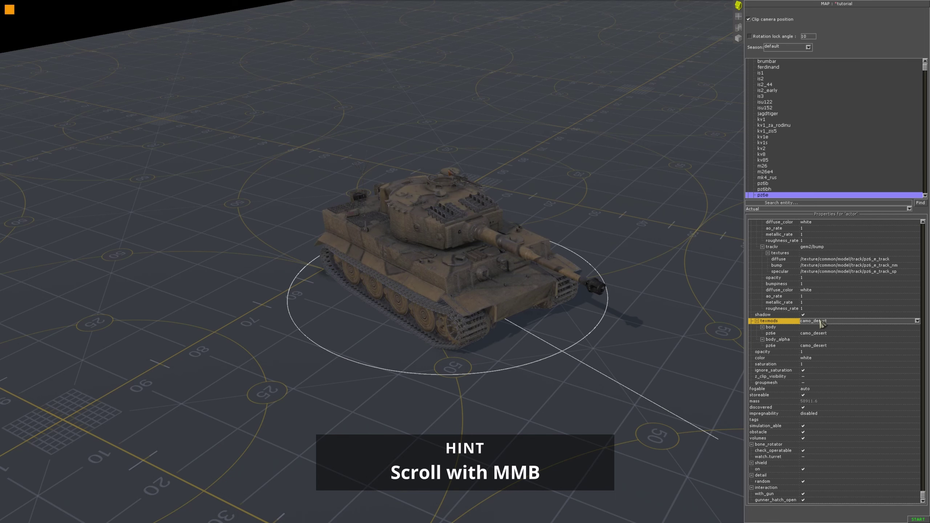
click(650, 195)
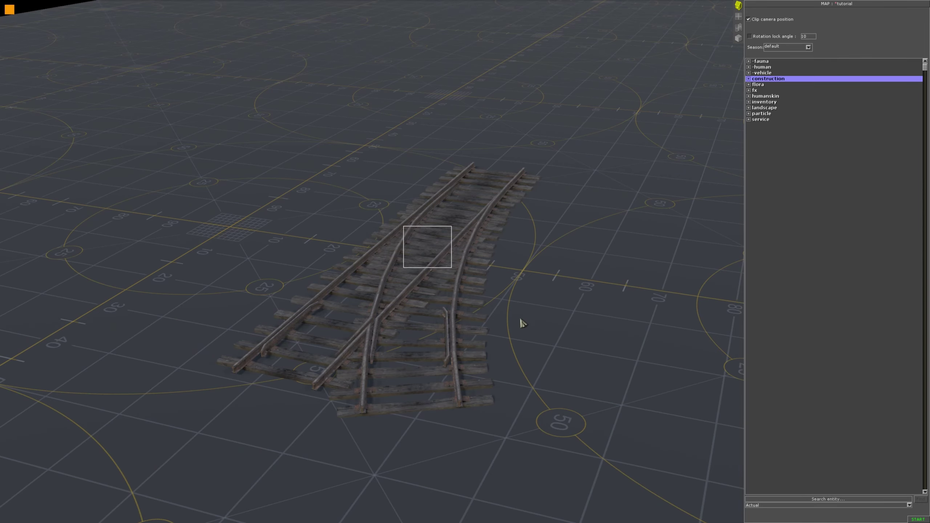
click(456, 282)
alt+drag(569, 296, 529, 351)
drag(492, 293, 596, 279)
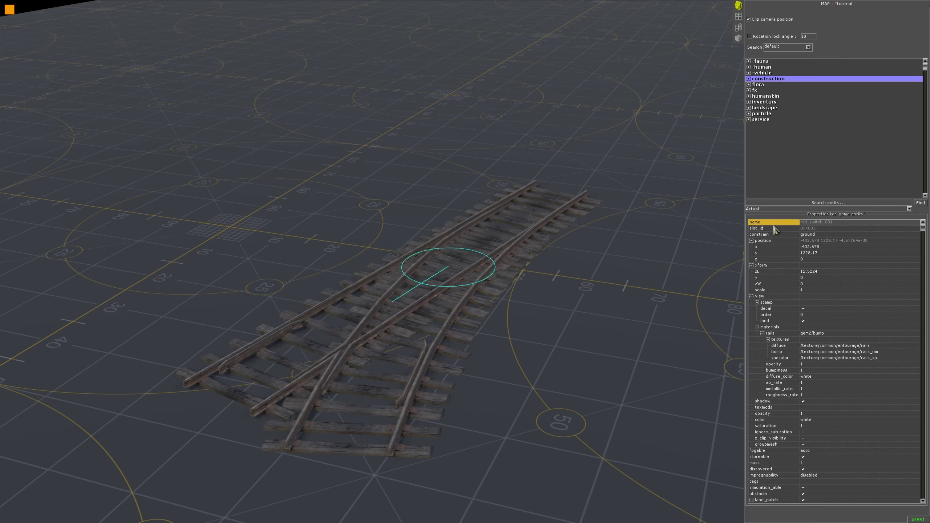
Step: Search the entity list for rail_switch, starting from the beginning of the name, and collapse the construction category
click(707, 261)
click(784, 500)
text(ra)
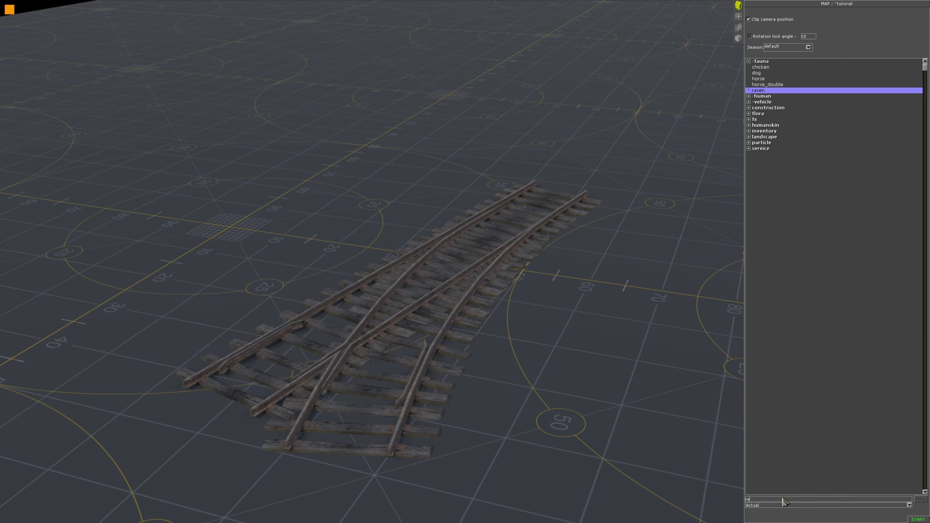
text(il_swit)
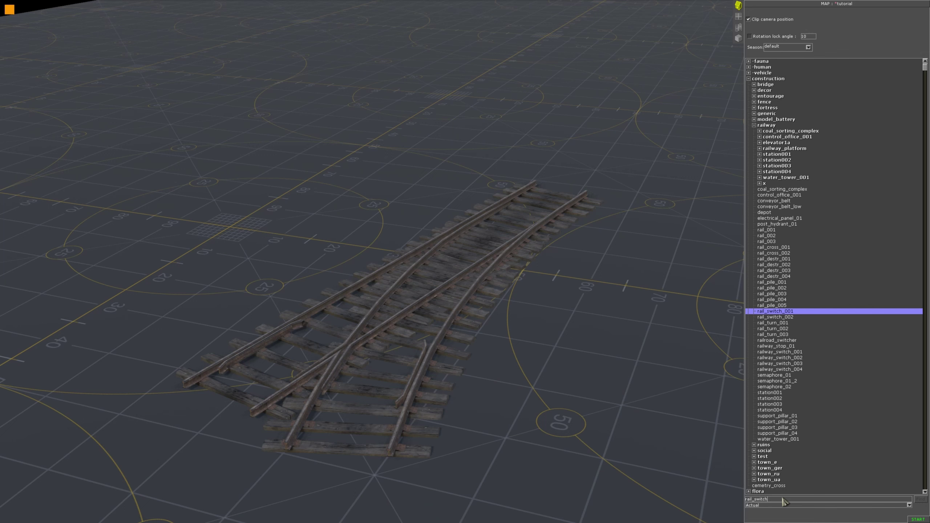
text(ch)
double_click(758, 79)
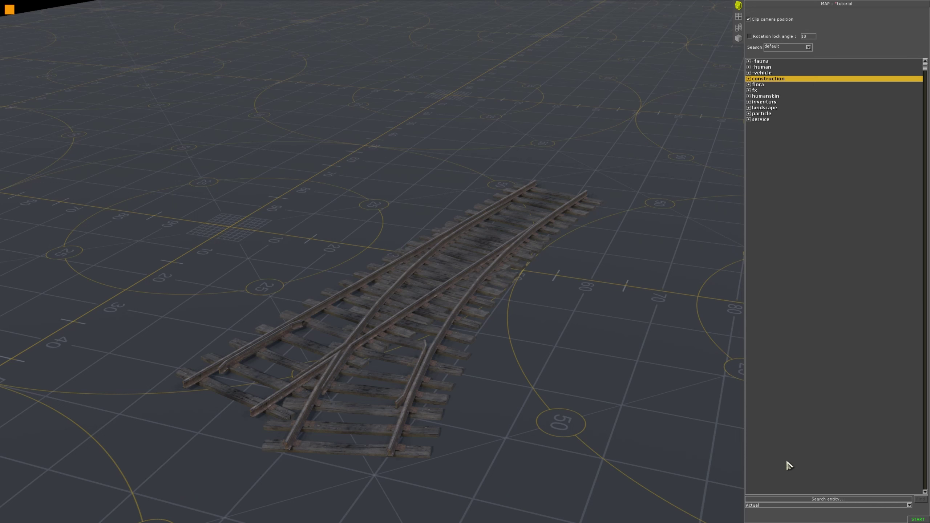
Step: Find rail_switch_001 with the wildcard search *switch* and place another one on the map behind the existing track
click(776, 499)
text(*sw)
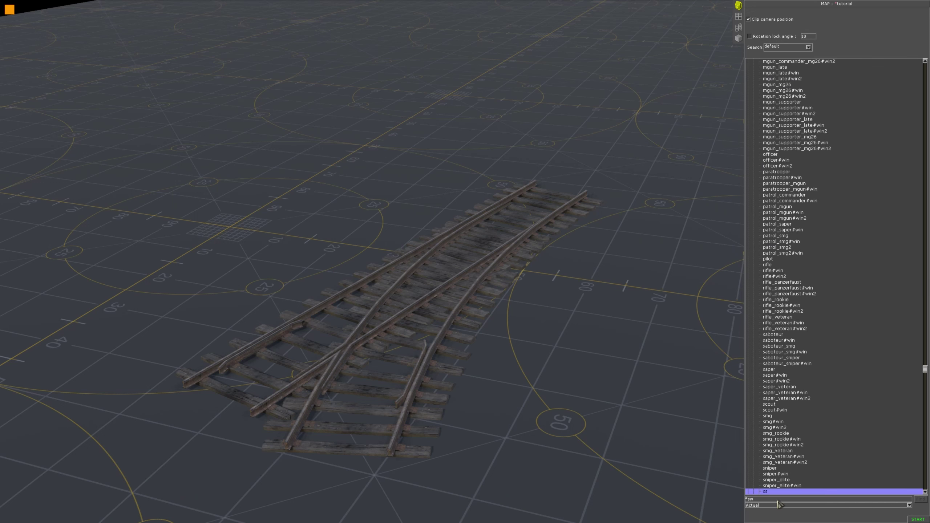
text(itch*)
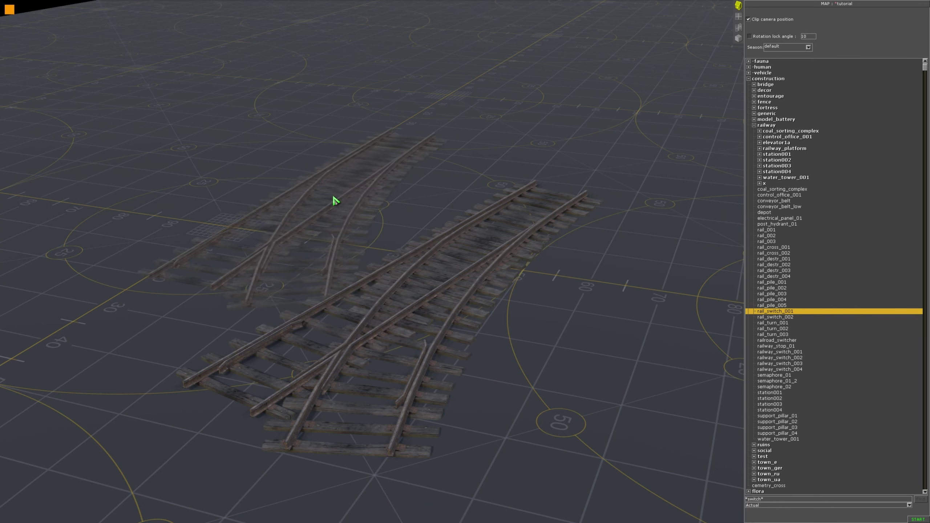
click(332, 191)
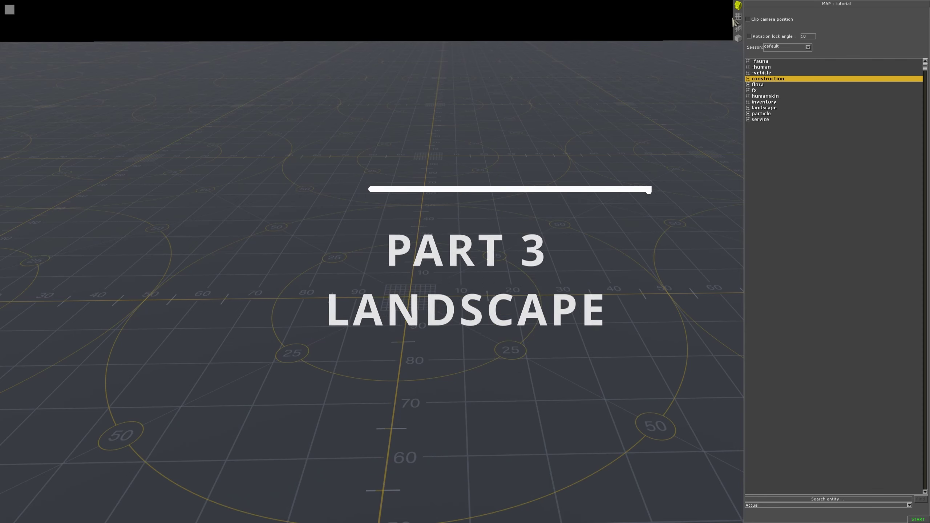
Step: Switch to landscape height editing, set the brush sharpness and speed to mid-range, and adjust the brush radius
click(739, 18)
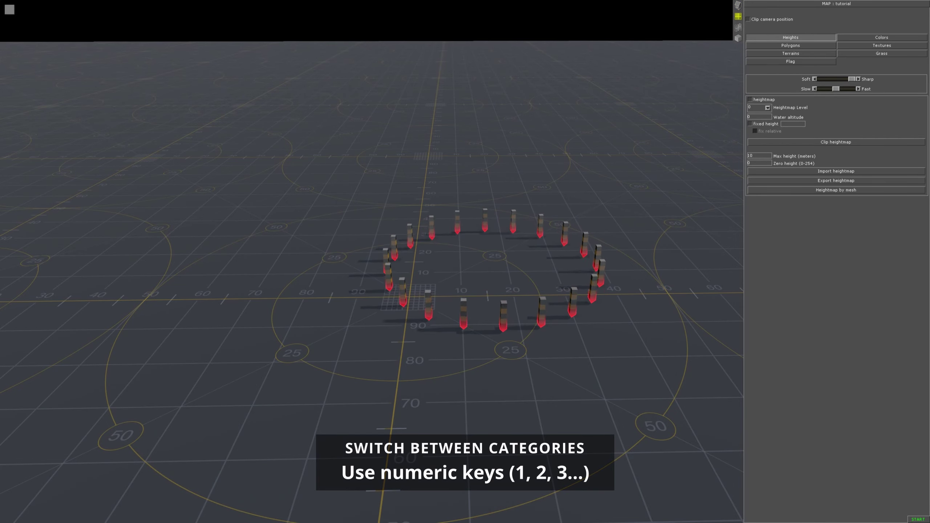
scroll(438, 277, down, 5)
mouse_move(438, 276)
middle_down()
mouse_move(489, 300)
mouse_move(453, 293)
middle_up()
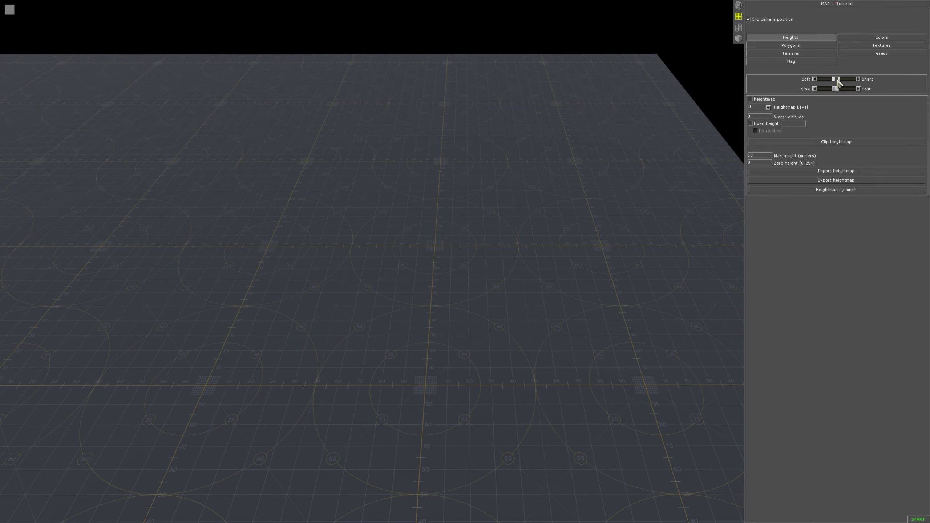
mouse_move(837, 81)
mouse_down()
mouse_move(827, 81)
mouse_move(837, 89)
mouse_up()
key(KP_Add)
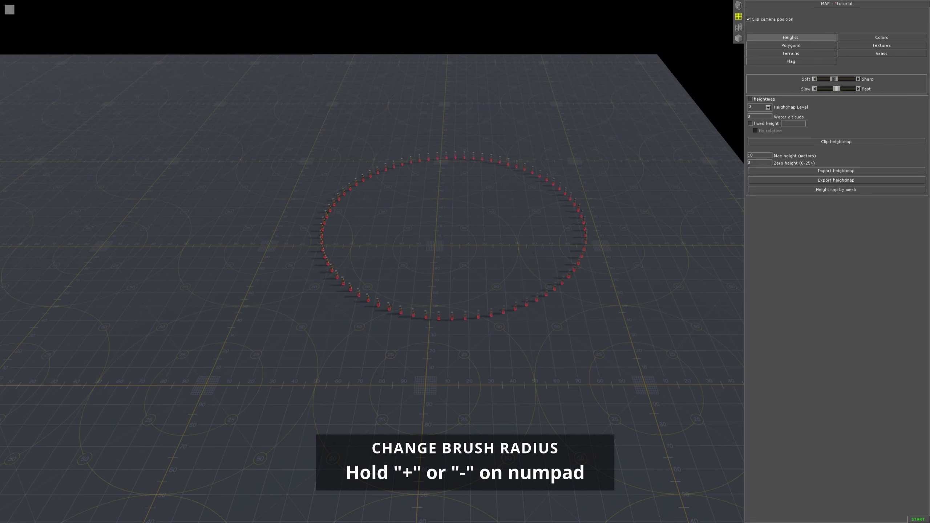
key(KP_Subtract)
key(KP_Add)
Step: Raise several hills across the flat terrain with the height brush
mouse_move(331, 184)
mouse_down()
mouse_move(335, 177)
mouse_move(273, 268)
mouse_move(601, 308)
mouse_move(514, 314)
mouse_up()
middle_drag(514, 313, 564, 308)
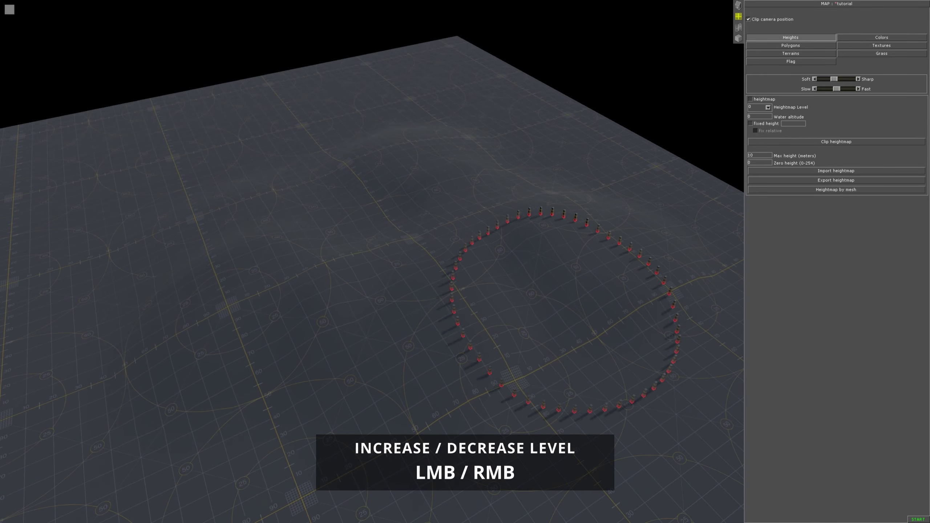
mouse_move(564, 308)
mouse_down()
mouse_move(509, 183)
mouse_move(460, 317)
mouse_move(601, 296)
mouse_up()
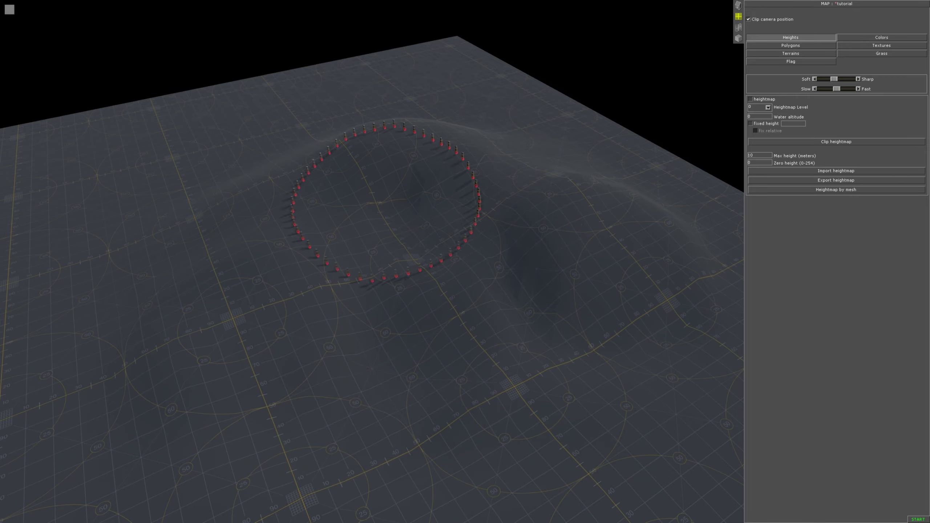
Step: Level the raised hills with several surface-levelling brush strokes
mouse_move(297, 342)
shift+mouse_down()
mouse_move(418, 171)
mouse_move(531, 252)
shift+mouse_up()
scroll(531, 251, down, 1)
middle_drag(531, 251, 480, 249)
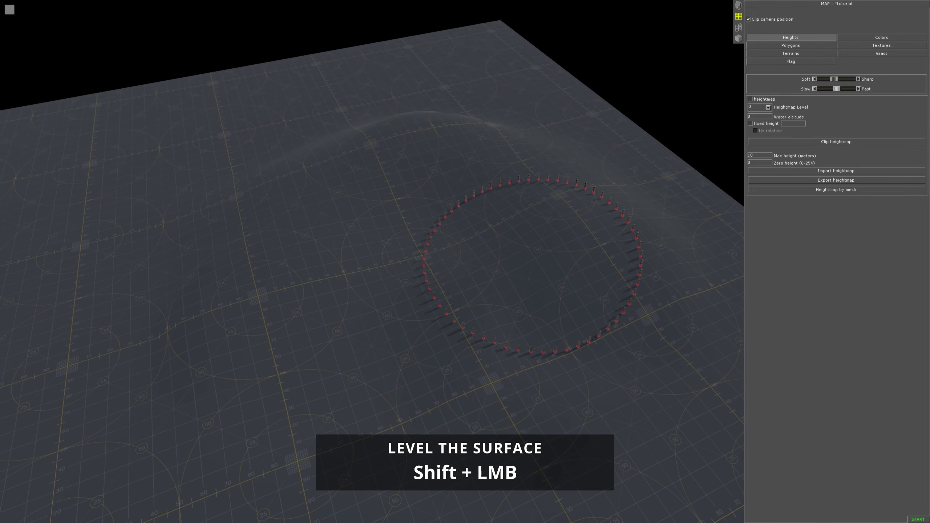
mouse_move(467, 156)
shift+mouse_down()
mouse_move(297, 163)
mouse_move(570, 358)
mouse_move(407, 248)
mouse_move(542, 368)
mouse_move(540, 293)
mouse_move(366, 275)
mouse_move(631, 280)
mouse_move(366, 253)
shift+mouse_up()
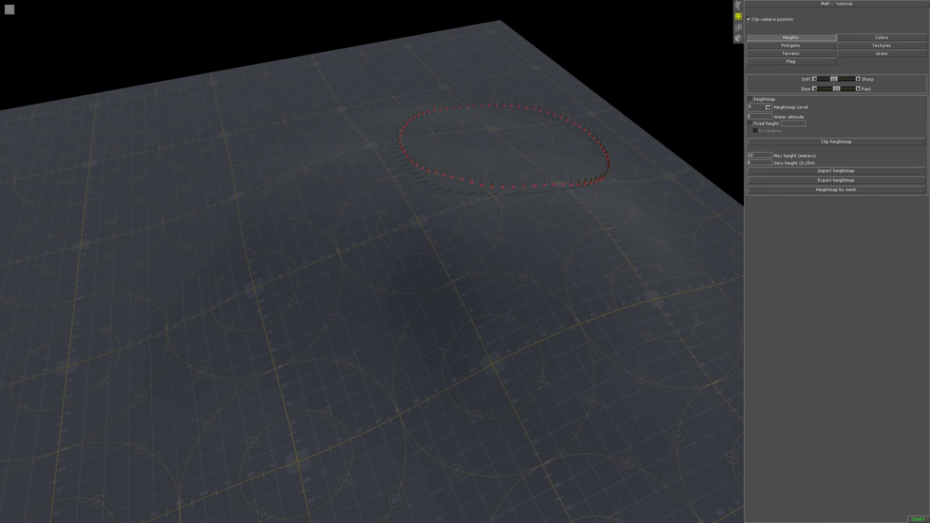
mouse_move(527, 326)
middle_down()
mouse_move(621, 246)
mouse_move(632, 222)
middle_up()
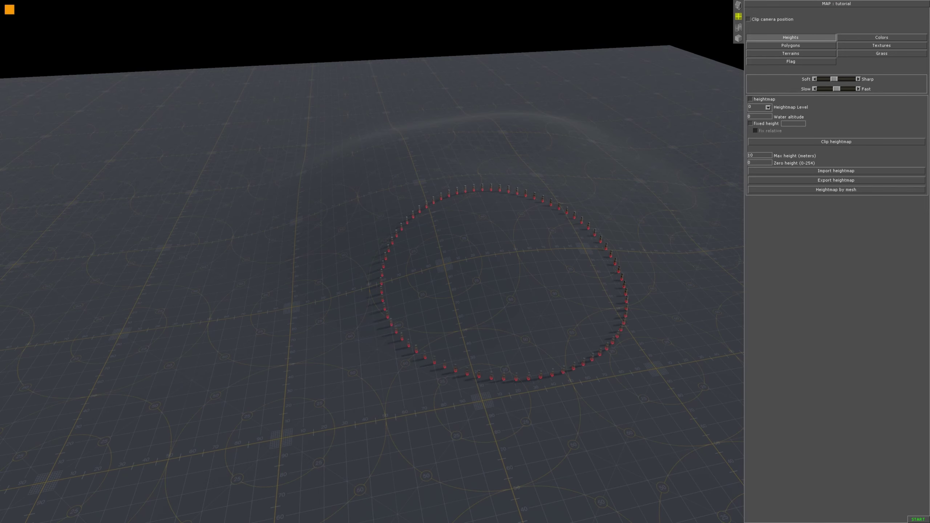
Step: Replace the landscape's layer 1 diffuse texture with grass02_pbr from the grass folder
click(899, 47)
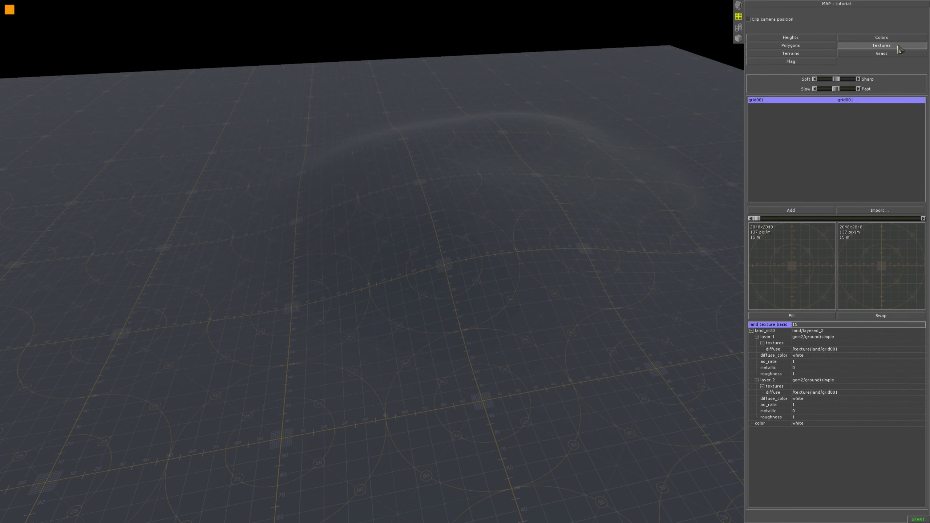
click(778, 128)
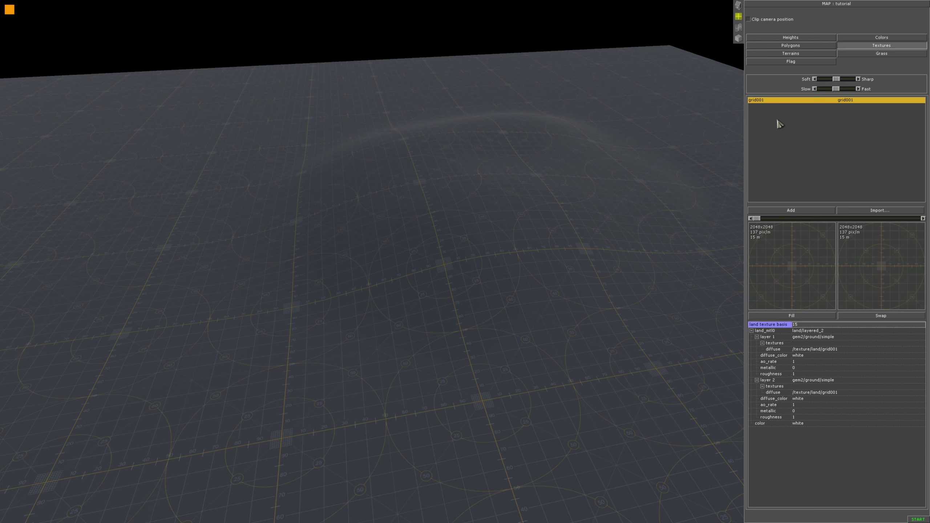
mouse_move(799, 282)
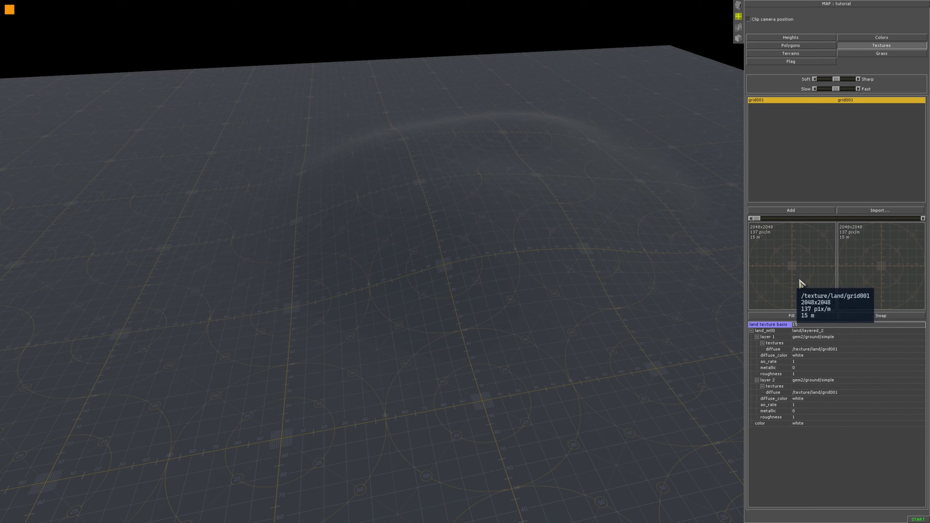
double_click(800, 283)
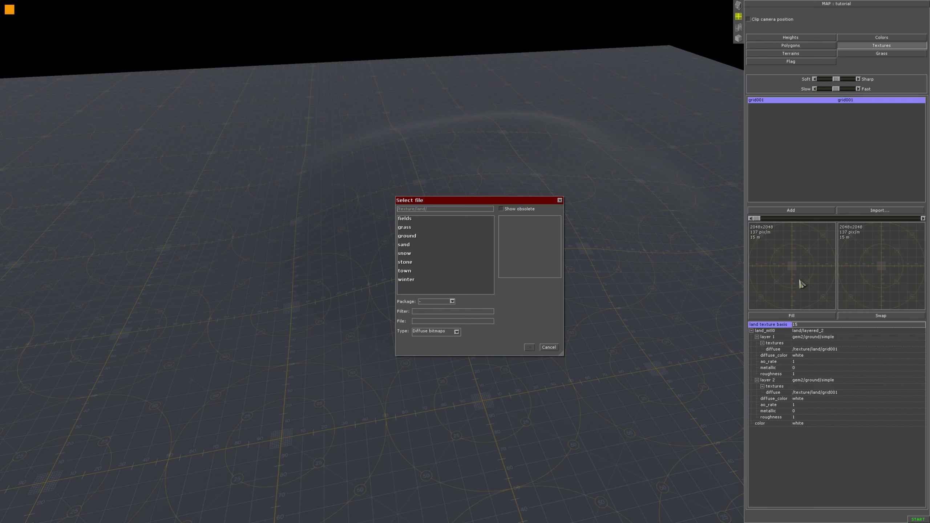
double_click(406, 229)
scroll(442, 254, down, 2)
click(431, 248)
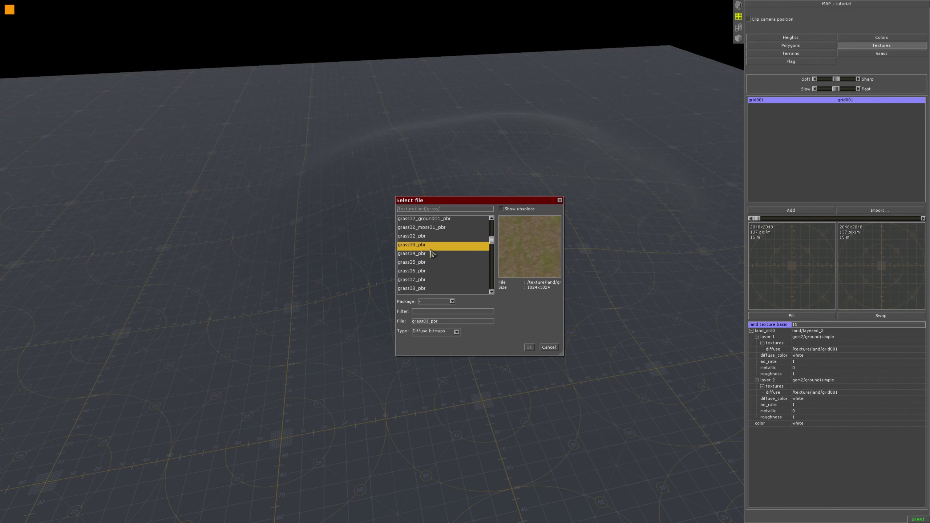
click(434, 239)
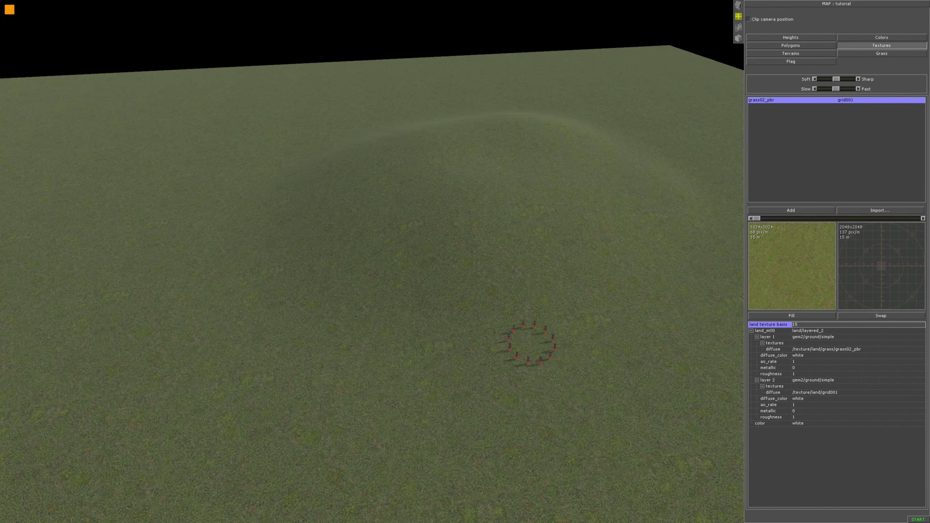
Step: Paint a patch of the grid001 second-layer texture onto the grass in front of the hill
click(530, 348)
scroll(503, 259, down, 1)
scroll(495, 263, up, 2)
mouse_move(476, 253)
mouse_down()
mouse_move(507, 242)
mouse_move(394, 302)
mouse_move(536, 233)
mouse_move(402, 282)
mouse_move(449, 279)
mouse_move(363, 353)
mouse_move(592, 305)
mouse_move(456, 312)
mouse_up()
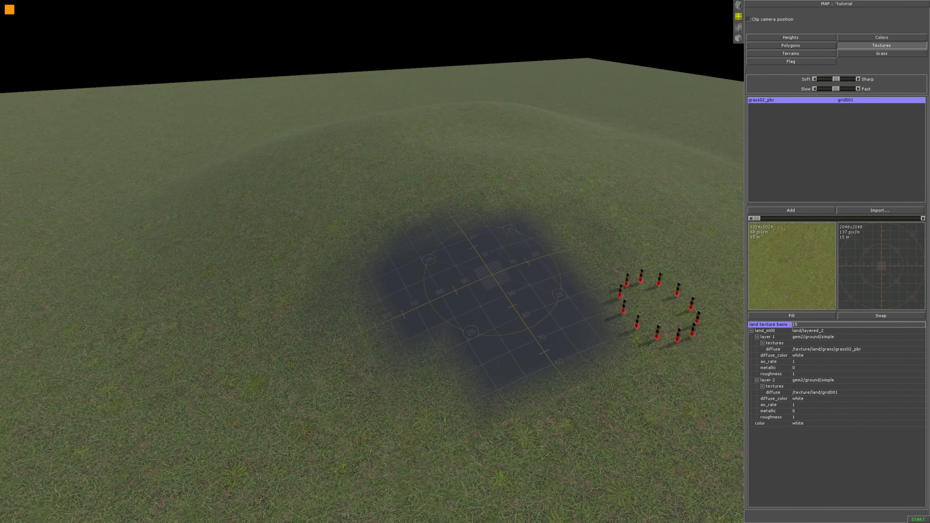
Step: Replace the landscape's layer 2 diffuse texture with mud05_pbr from the ground folder
click(843, 253)
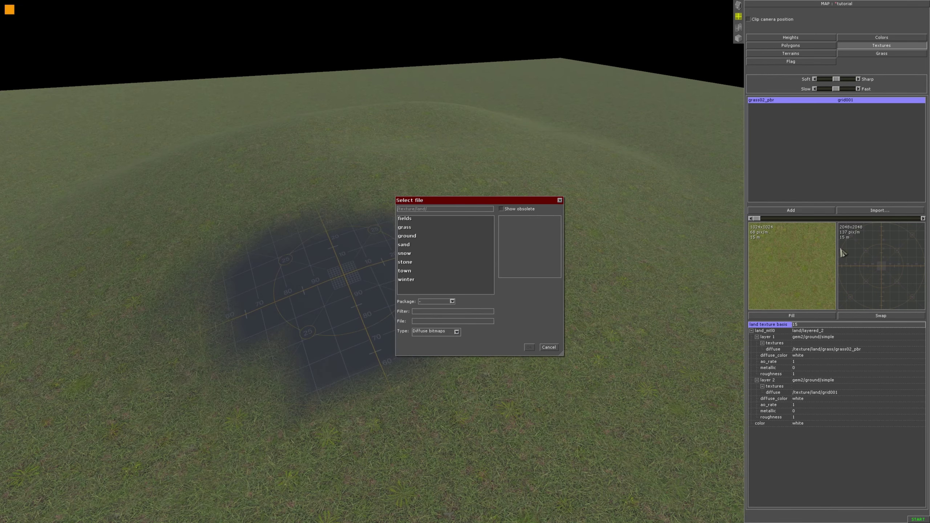
click(415, 245)
click(425, 237)
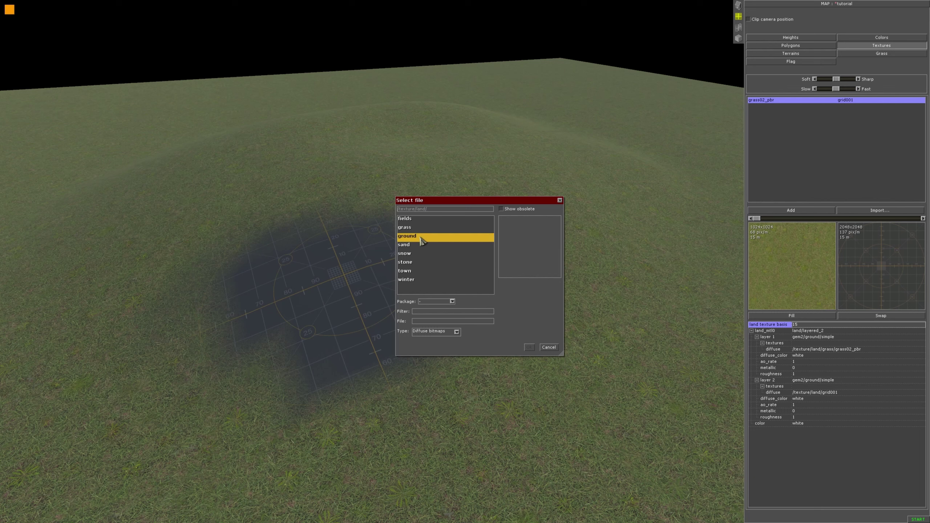
click(430, 238)
Step: Choose a dark green landscape color and tint the lower slope of the mound with it
click(881, 37)
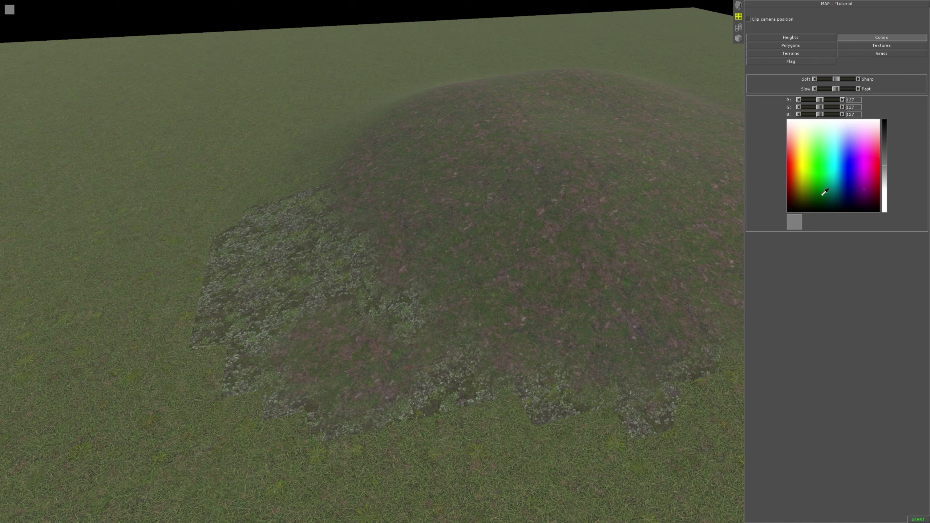
click(817, 195)
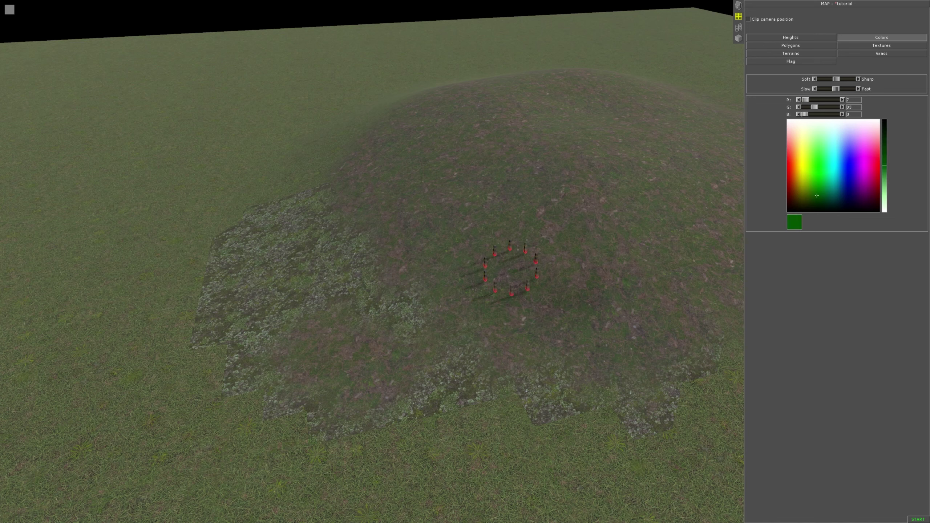
scroll(448, 308, up, 3)
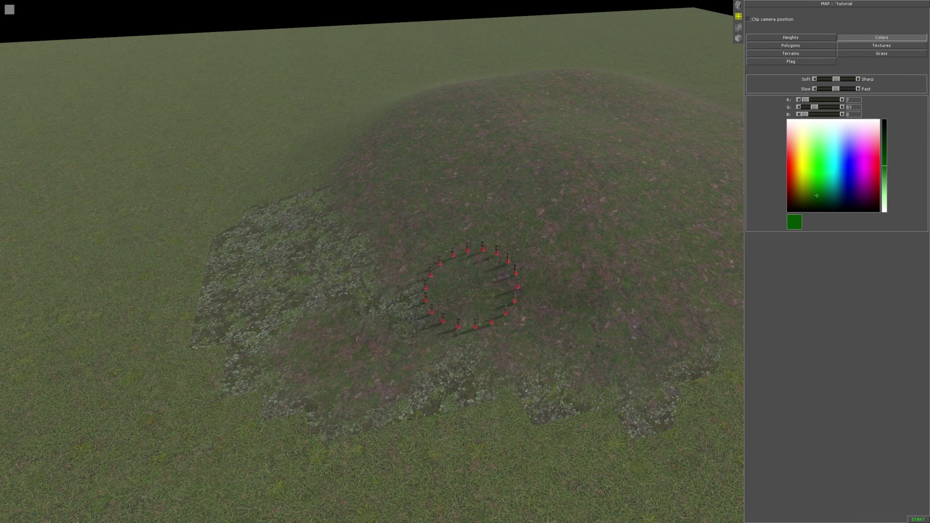
mouse_move(467, 291)
mouse_down()
mouse_move(511, 280)
mouse_move(476, 290)
mouse_up()
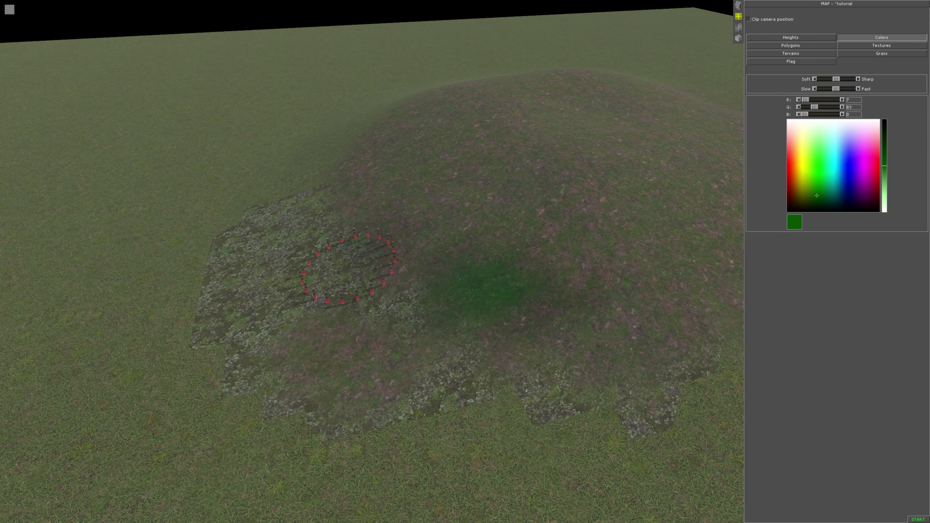
mouse_move(350, 267)
mouse_down()
mouse_move(285, 291)
mouse_move(312, 270)
mouse_move(370, 286)
mouse_move(379, 266)
mouse_up()
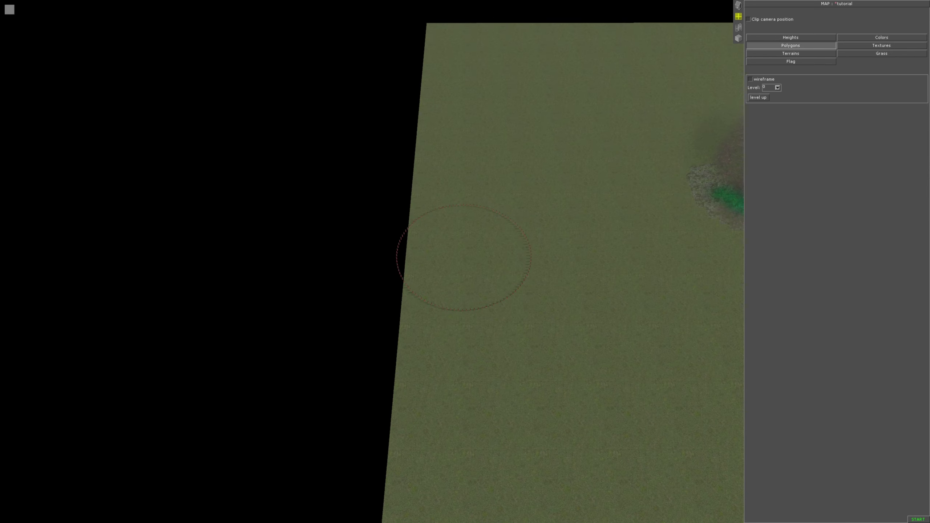
Step: Extend the land beyond the map's near edge by brushing in additional terrain polygons
mouse_move(461, 260)
mouse_down()
mouse_move(343, 245)
mouse_move(343, 208)
mouse_move(379, 163)
mouse_move(340, 175)
mouse_move(331, 315)
mouse_move(370, 330)
mouse_up()
mouse_move(502, 263)
middle_down()
mouse_move(497, 238)
mouse_move(654, 214)
middle_up()
scroll(654, 214, down, 2)
mouse_move(130, 317)
mouse_down()
mouse_move(65, 275)
mouse_move(73, 262)
mouse_move(342, 357)
mouse_move(651, 387)
mouse_up()
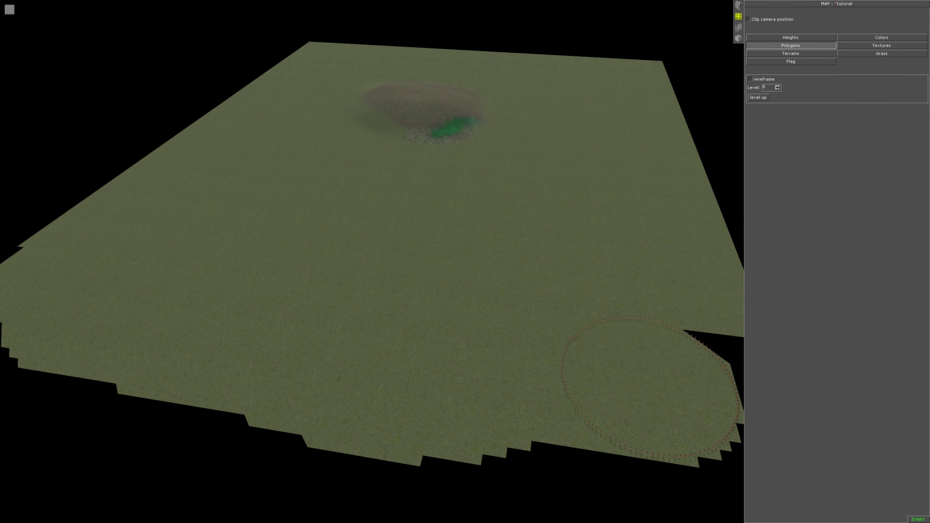
middle_drag(651, 387, 671, 409)
mouse_move(671, 409)
mouse_down()
mouse_move(521, 335)
mouse_move(536, 361)
mouse_up()
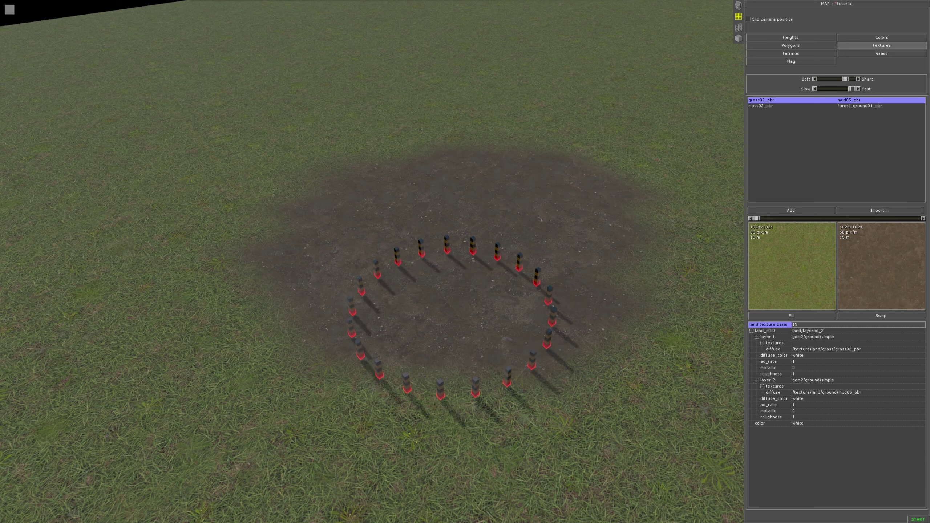
Step: Search the entity list for *mud*
click(738, 5)
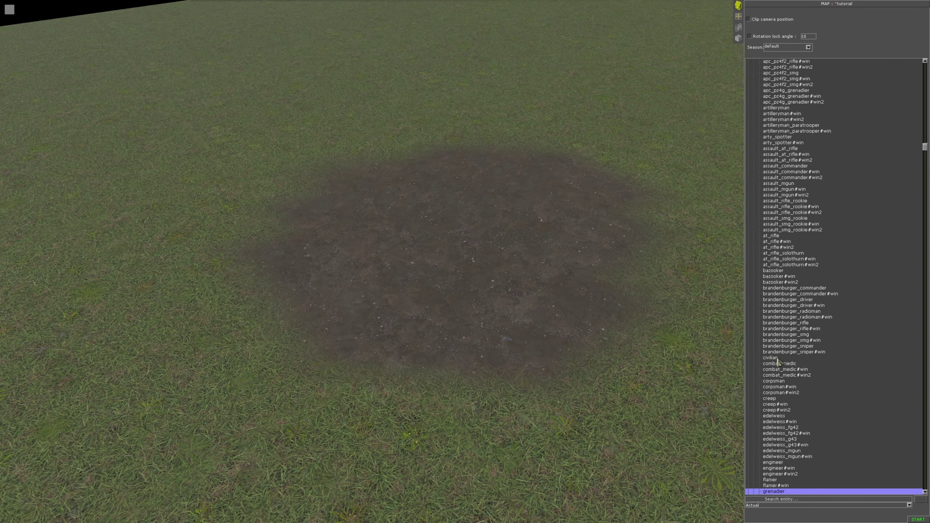
click(781, 500)
text(*mud)
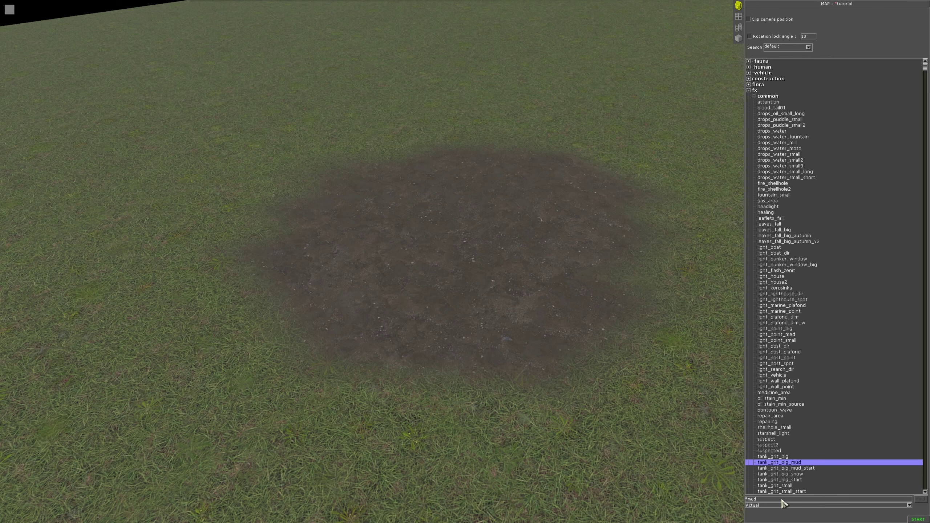
text(*)
scroll(785, 453, down, 3)
click(793, 441)
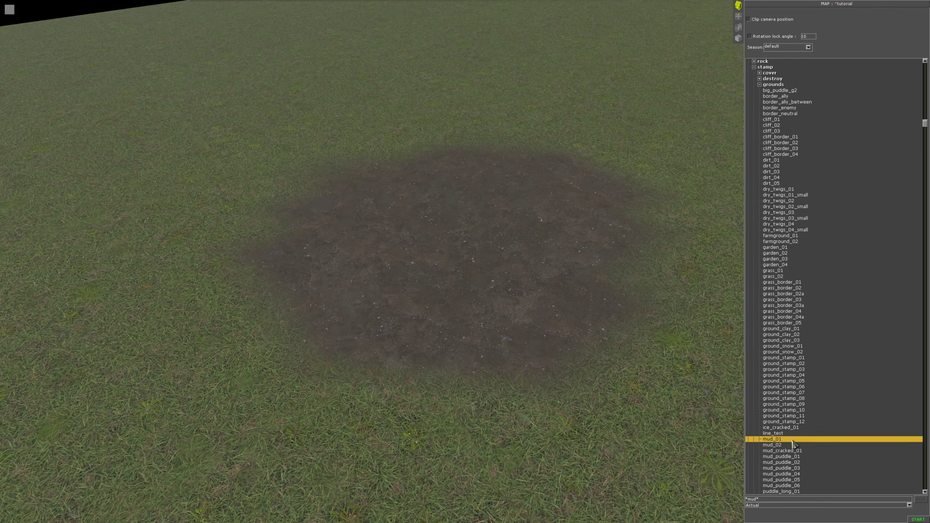
click(648, 176)
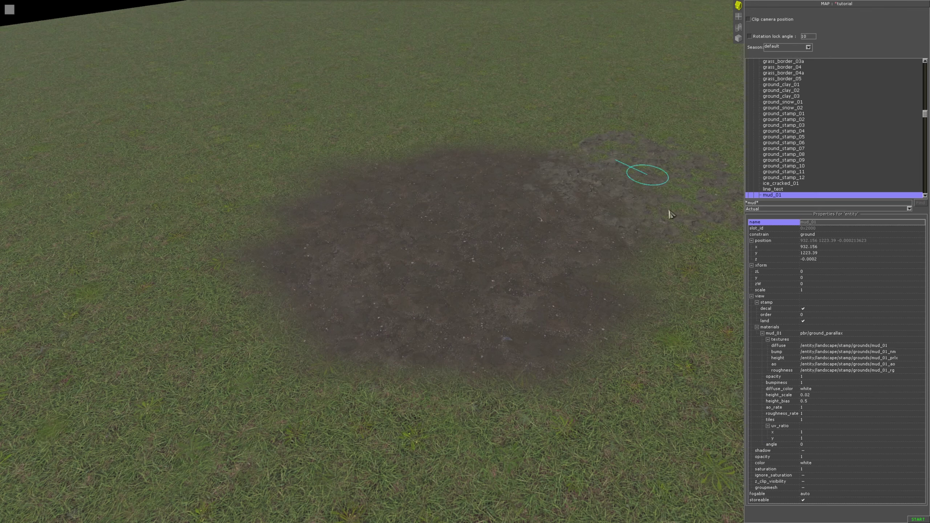
drag(668, 210, 586, 295)
key(Delete)
Step: Place the mud_puddle_01 ground stamp and position it over the painted mud patch
scroll(820, 369, down, 6)
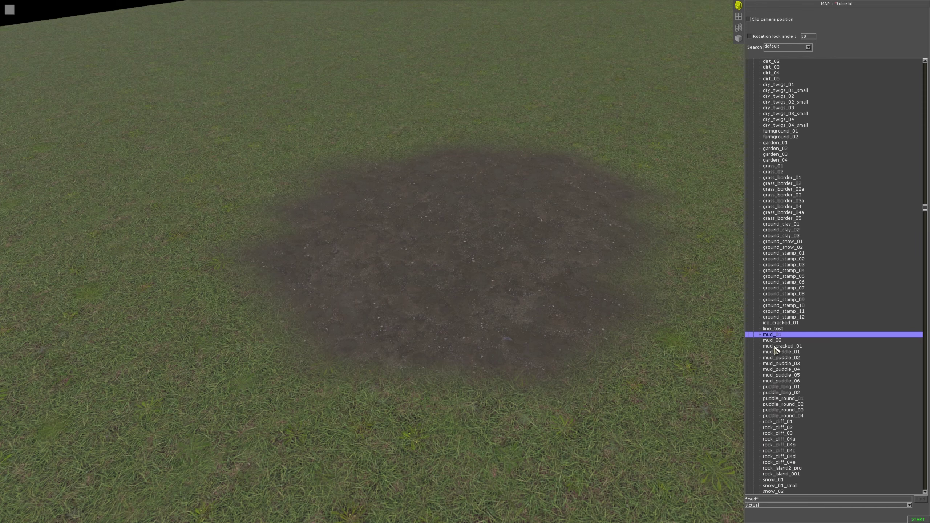
click(779, 342)
middle_drag(747, 300, 650, 307)
key(Down)
key(Down)
key(Down)
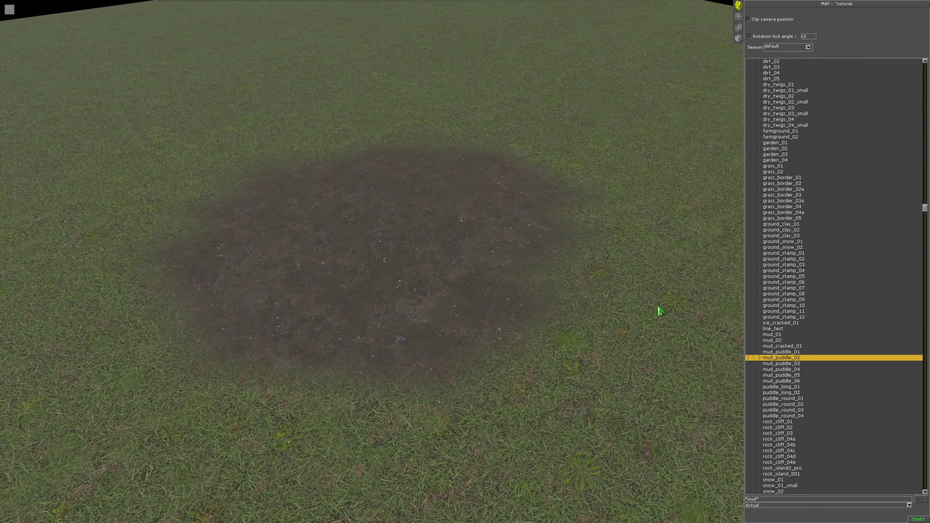
key(Up)
click(639, 274)
drag(671, 308, 421, 341)
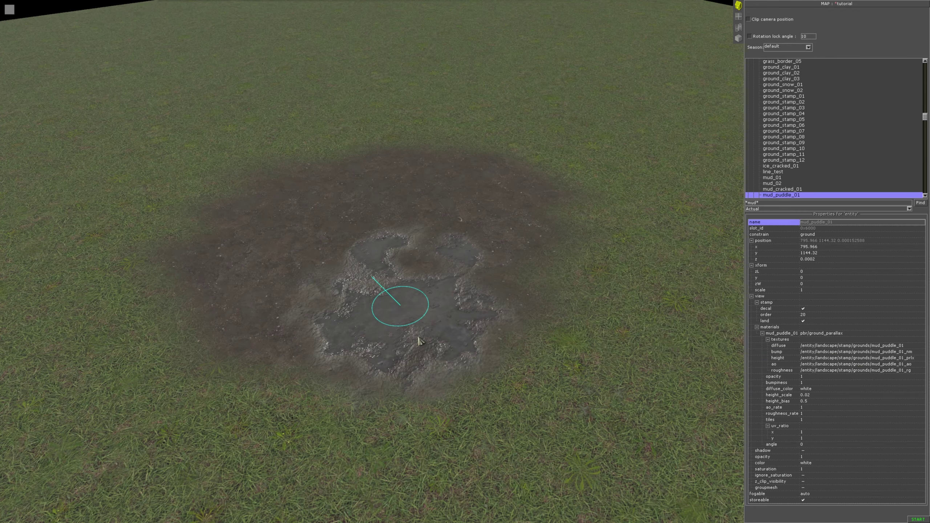
click(494, 259)
drag(499, 258, 410, 233)
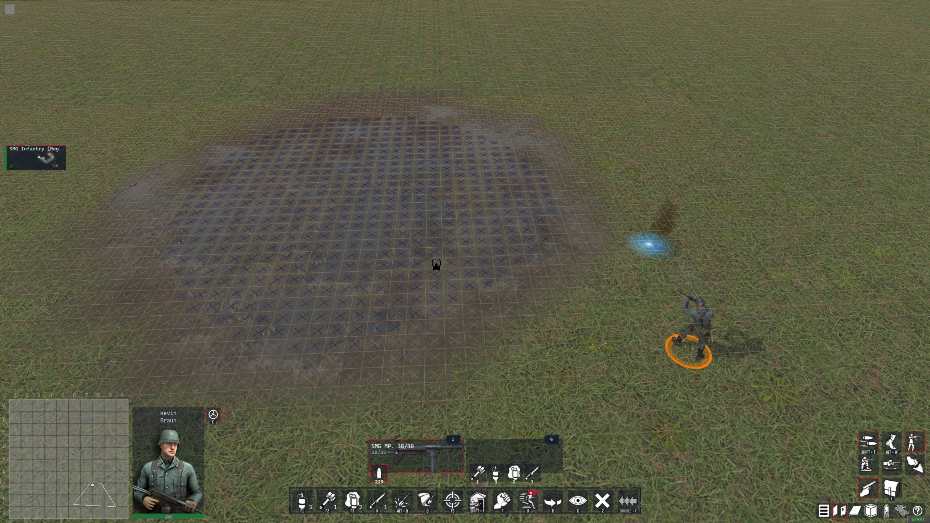
Step: Test the mud terrain in play mode by firing the SMG infantryman's weapon at the ground and moving him onto the patch
click(436, 262)
click(700, 249)
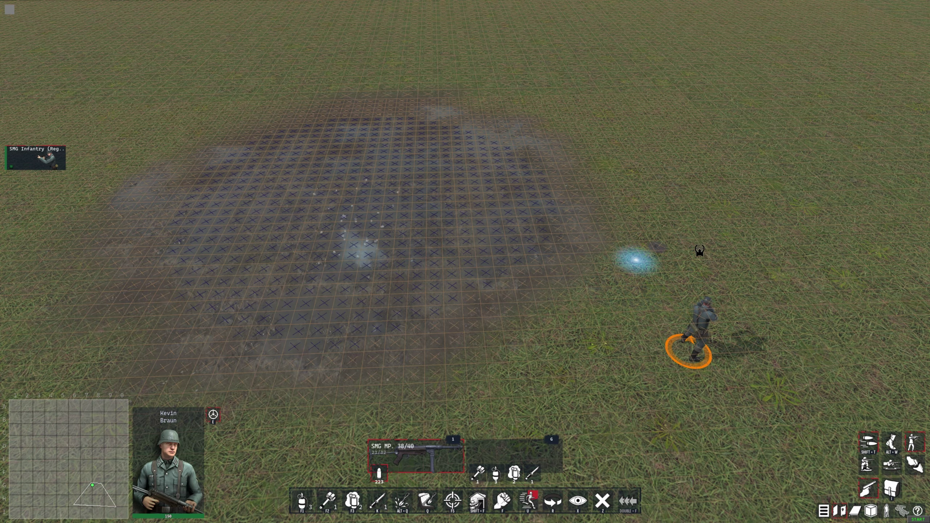
click(307, 212)
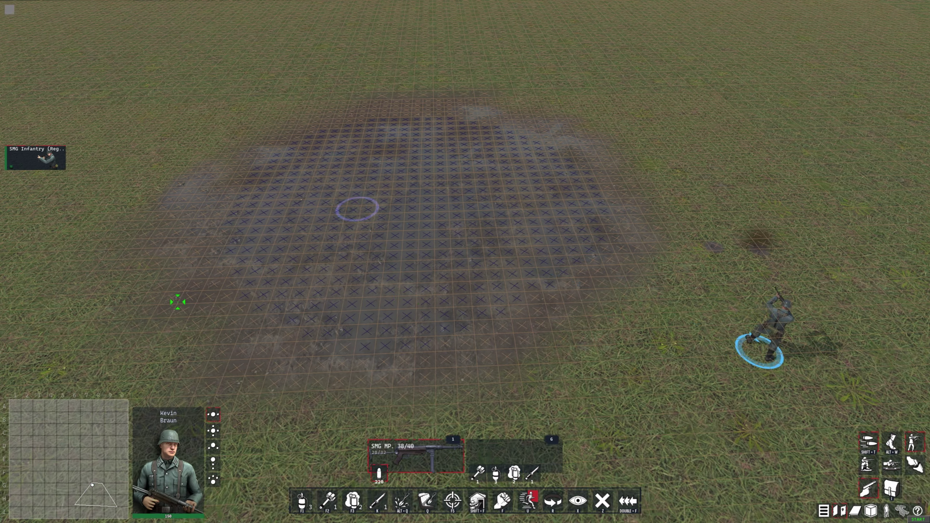
middle_drag(176, 301, 488, 289)
scroll(488, 289, up, 2)
right_click(624, 327)
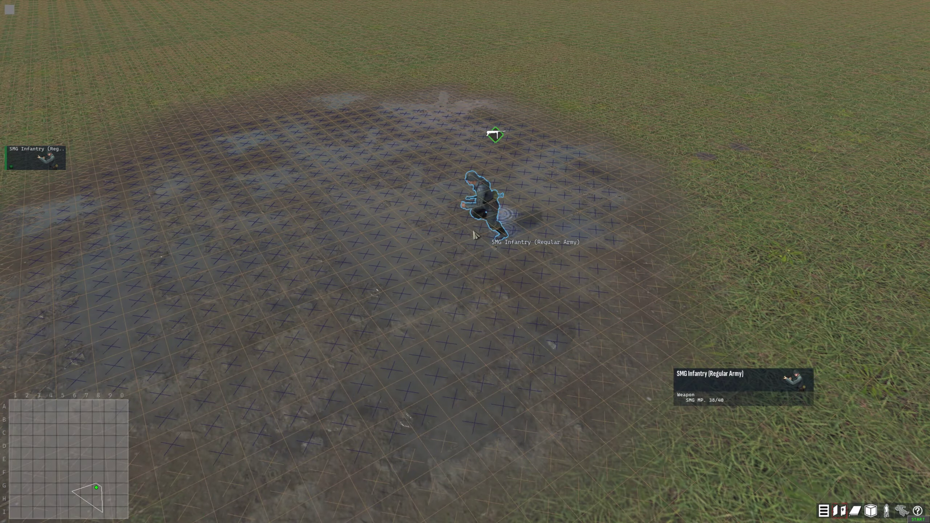
scroll(436, 329, down, 3)
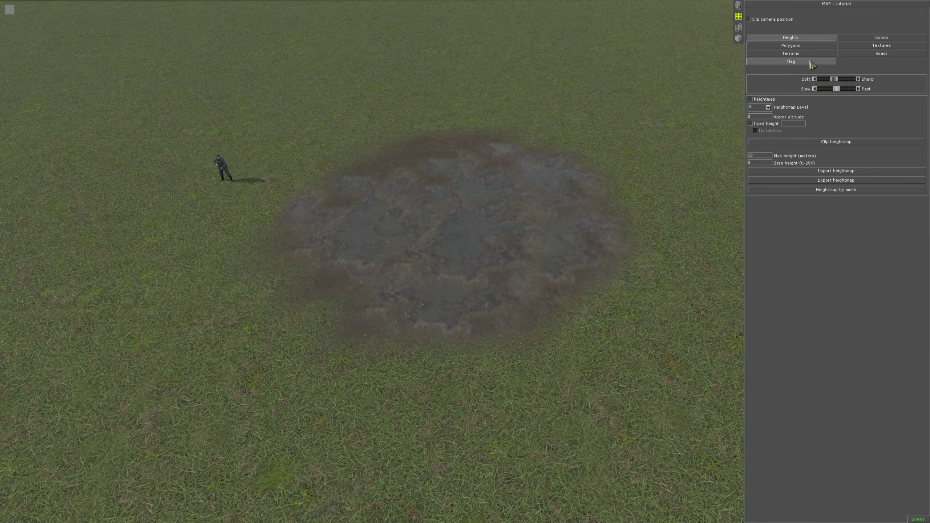
Step: Brush the no_pass landscape flag over the muddy patch
click(809, 62)
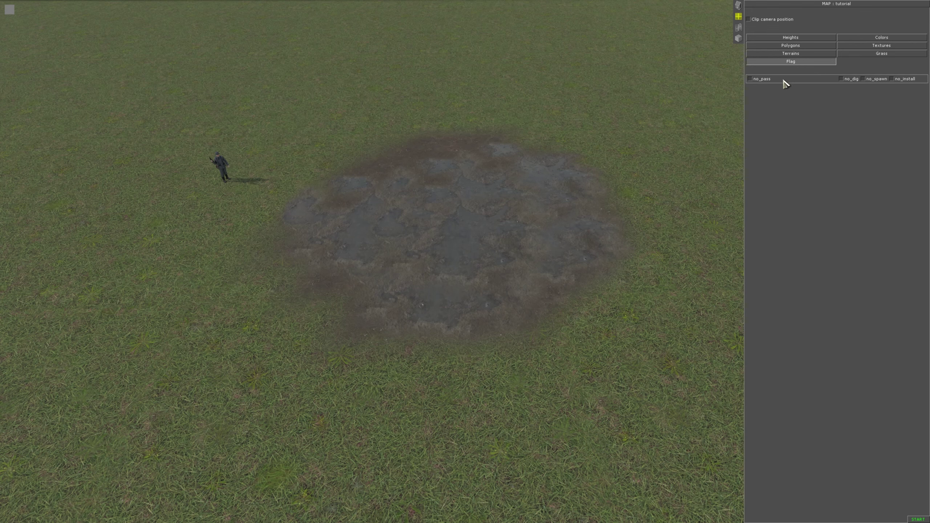
click(758, 82)
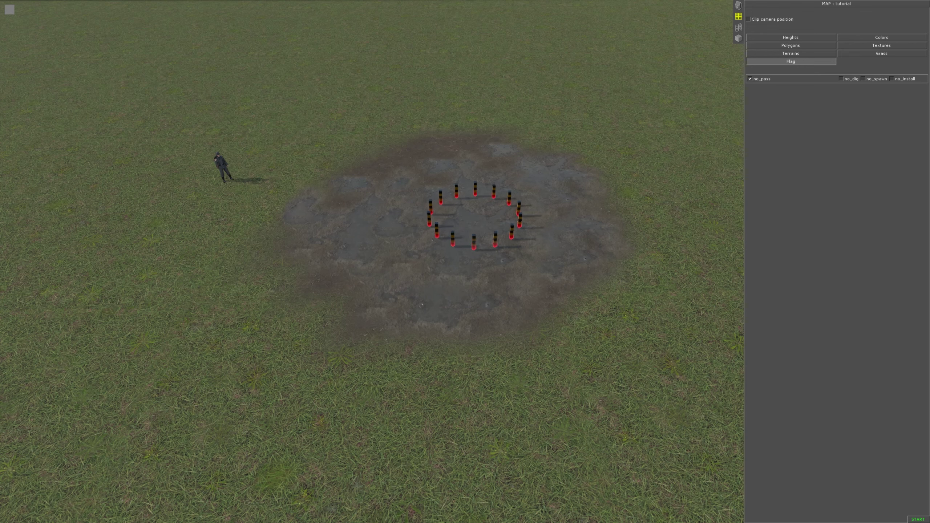
middle_drag(475, 220, 465, 261)
mouse_move(354, 260)
mouse_down()
mouse_move(343, 220)
mouse_move(413, 141)
mouse_move(549, 164)
mouse_move(488, 287)
mouse_move(436, 176)
mouse_move(463, 212)
mouse_move(495, 207)
mouse_up()
Step: Test the no_pass flag in play mode by ordering the SMG infantryman to move onto the flagged mud
key(F1)
click(202, 168)
right_click(285, 195)
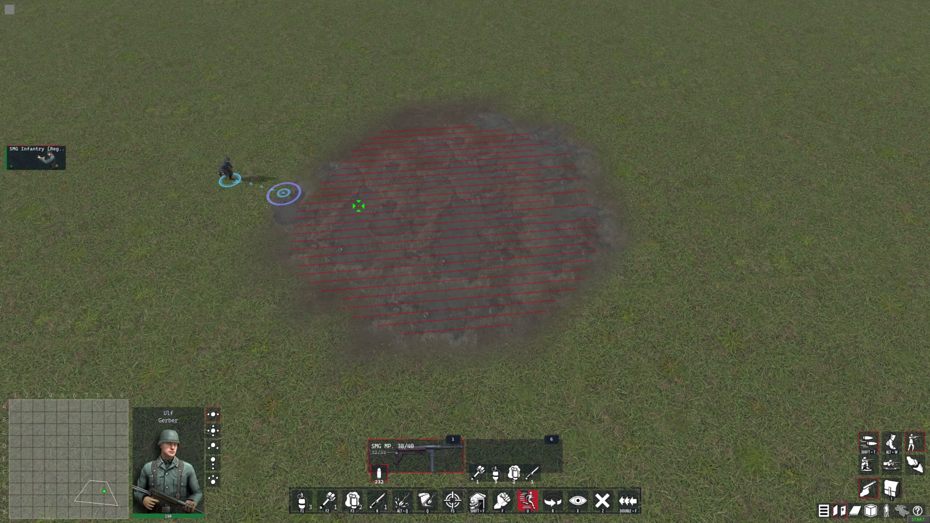
right_click(357, 205)
key(e)
key(d)
key(d)
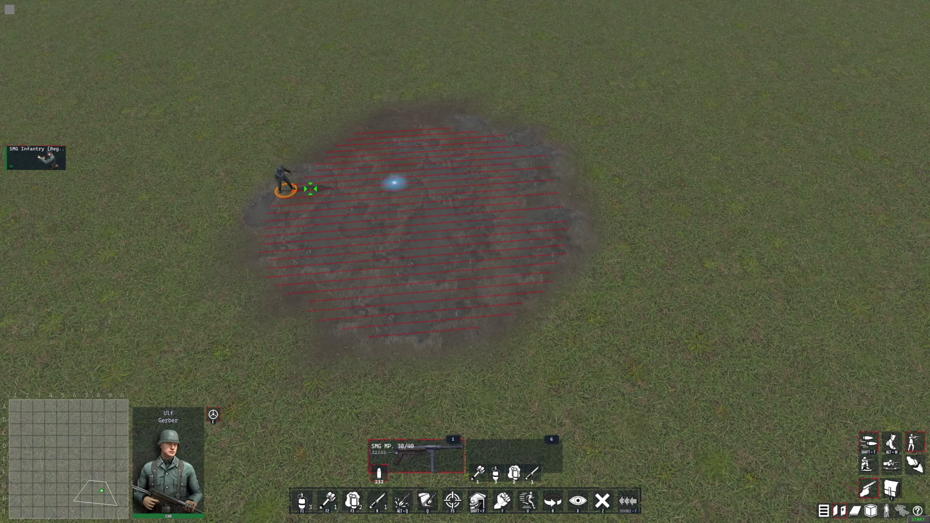
Step: Brush the no_dig flag over the muddy patch and test it in play mode by giving the SMG infantryman a digging order
mouse_move(571, 297)
mouse_down()
mouse_move(495, 301)
mouse_move(513, 262)
mouse_up()
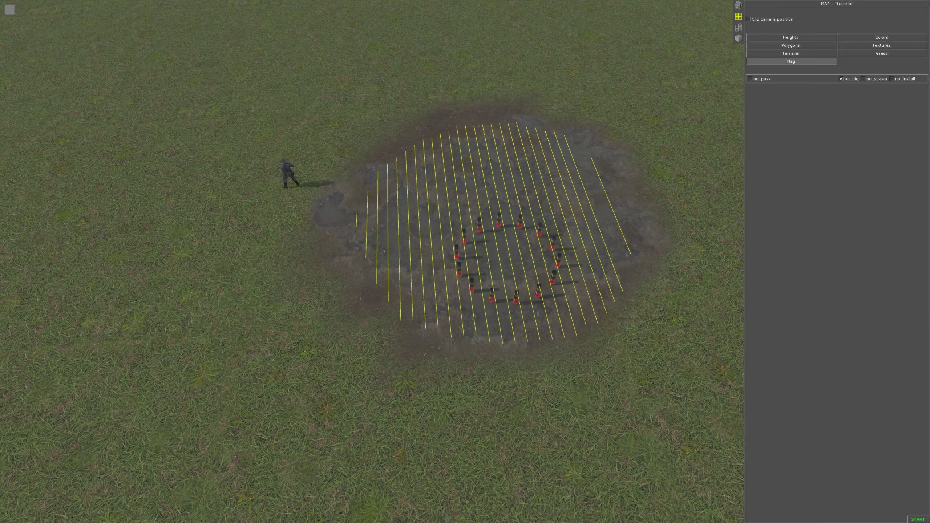
key(F1)
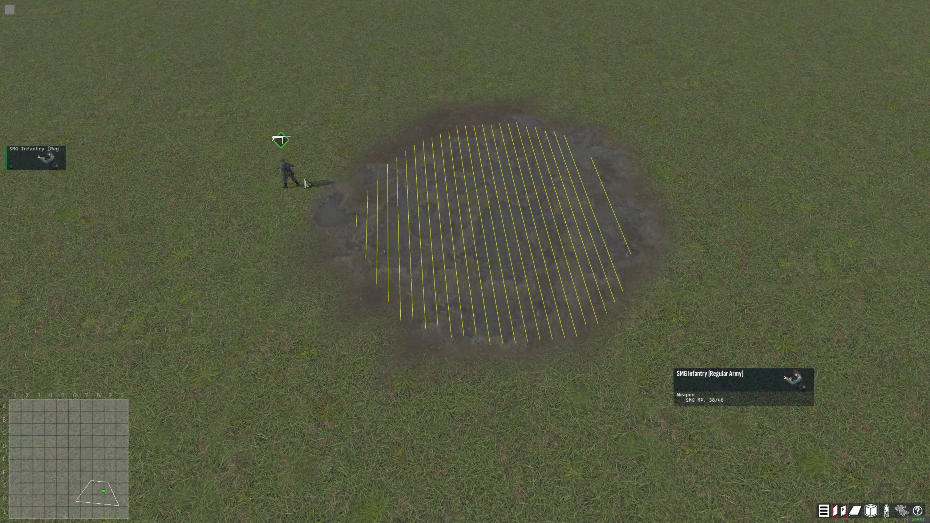
click(44, 157)
click(427, 501)
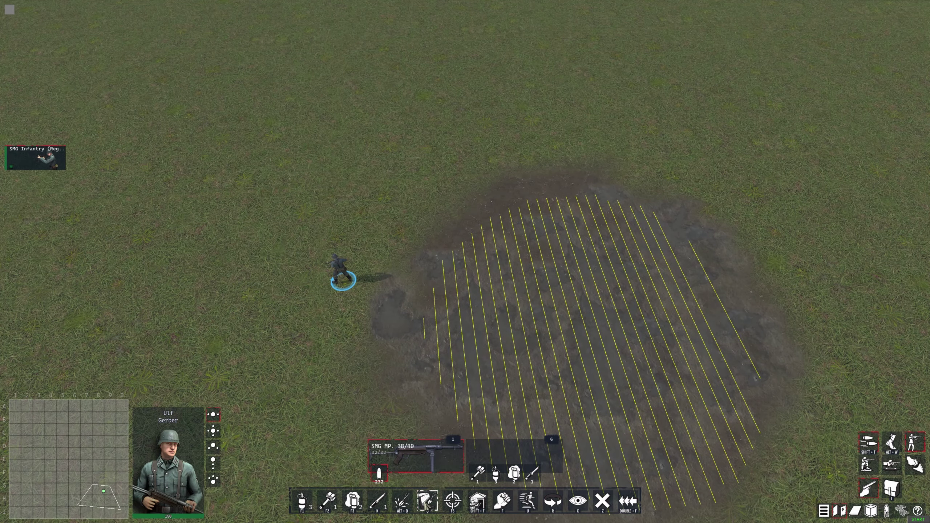
drag(344, 208, 647, 97)
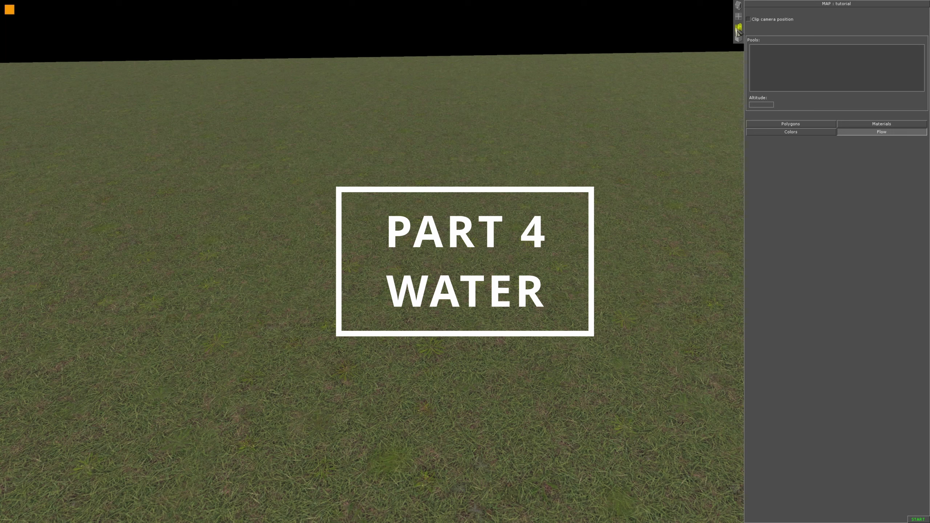
Step: Create a new water pool named test
right_click(790, 65)
click(798, 67)
text(tes)
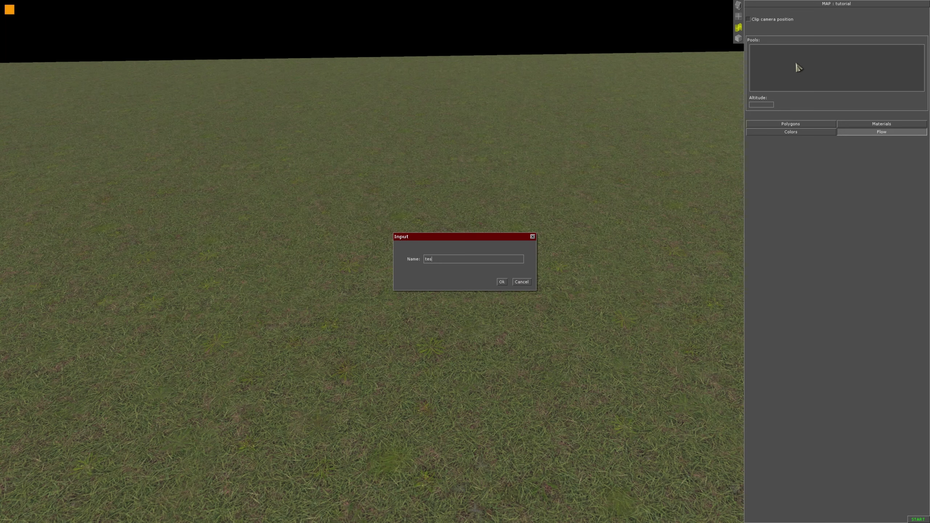
text(t)
key(Return)
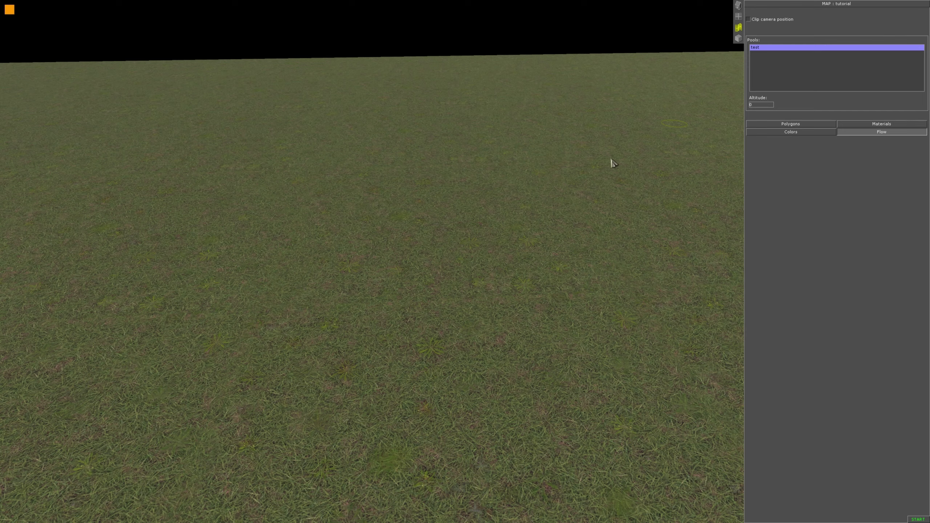
Step: Edit the test pool's altitude and brush its water polygons onto the grassland
click(768, 124)
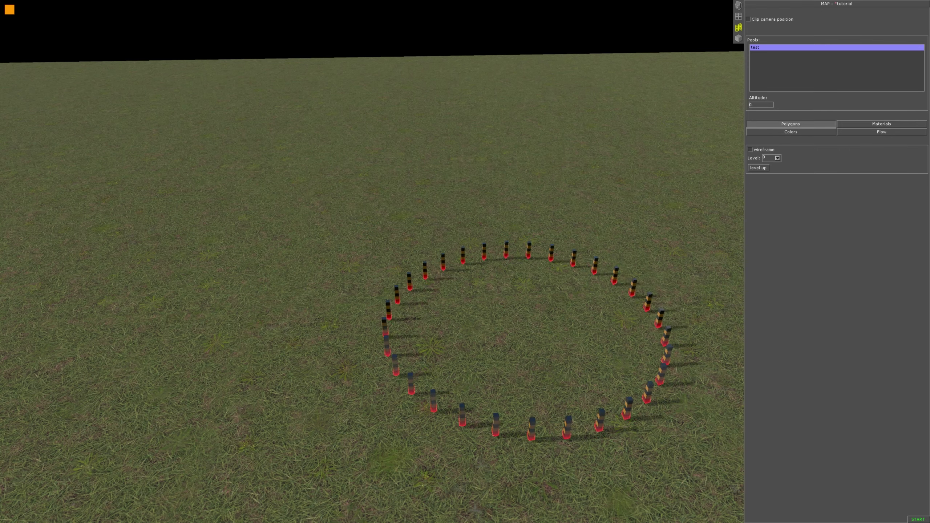
click(760, 105)
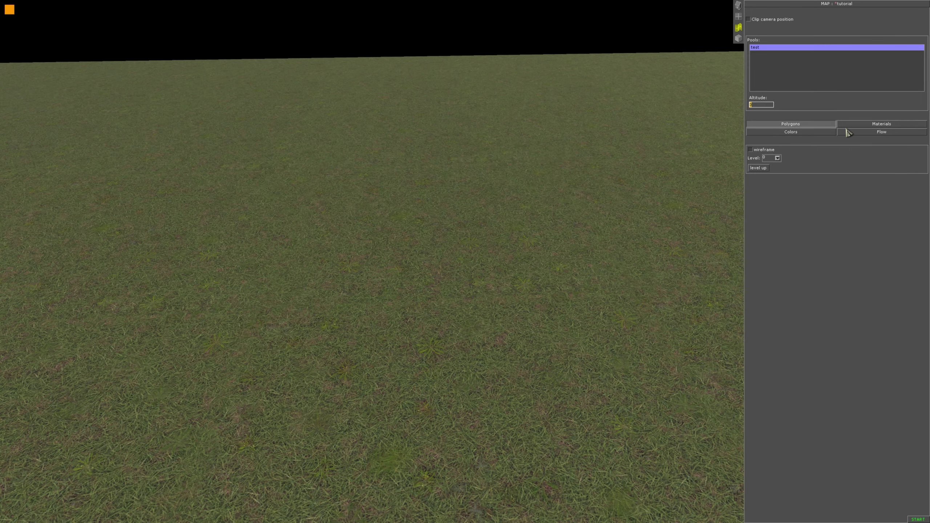
key(Return)
scroll(509, 225, down, 2)
middle_drag(508, 224, 498, 240)
scroll(498, 242, down, 3)
mouse_move(449, 240)
mouse_down()
mouse_move(391, 259)
mouse_move(560, 324)
mouse_move(598, 187)
mouse_move(369, 172)
mouse_move(373, 363)
mouse_move(617, 202)
mouse_move(554, 178)
mouse_up()
mouse_move(579, 195)
middle_down()
mouse_move(616, 174)
mouse_move(616, 257)
middle_up()
Step: Sculpt the land heights around the test pool so its water sits in a basin
click(738, 16)
mouse_move(700, 305)
mouse_down()
mouse_move(648, 198)
mouse_move(604, 143)
mouse_move(464, 147)
mouse_move(326, 187)
mouse_move(280, 319)
mouse_move(450, 395)
mouse_move(678, 330)
mouse_up()
mouse_move(740, 337)
mouse_down()
mouse_move(681, 322)
mouse_move(669, 208)
mouse_move(482, 141)
mouse_move(270, 226)
mouse_up()
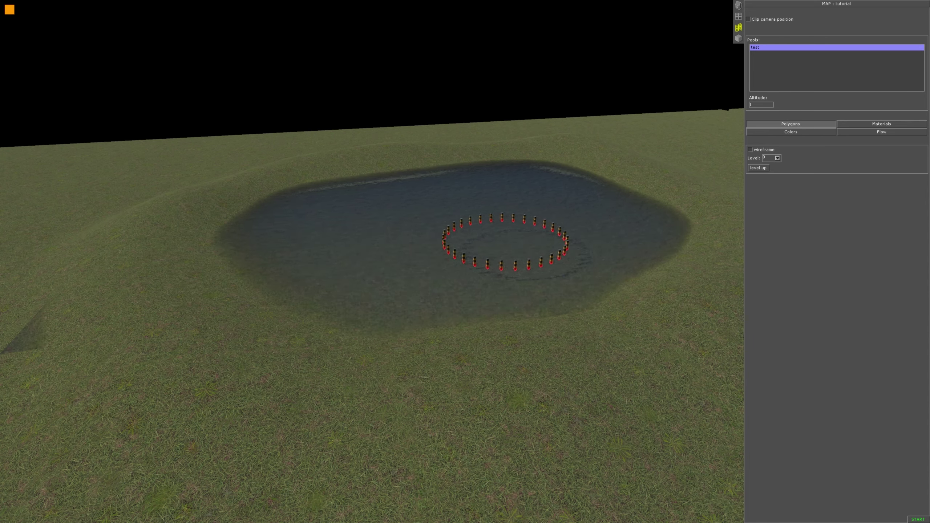
Step: Apply the day2 environment preset to the map
key(F6)
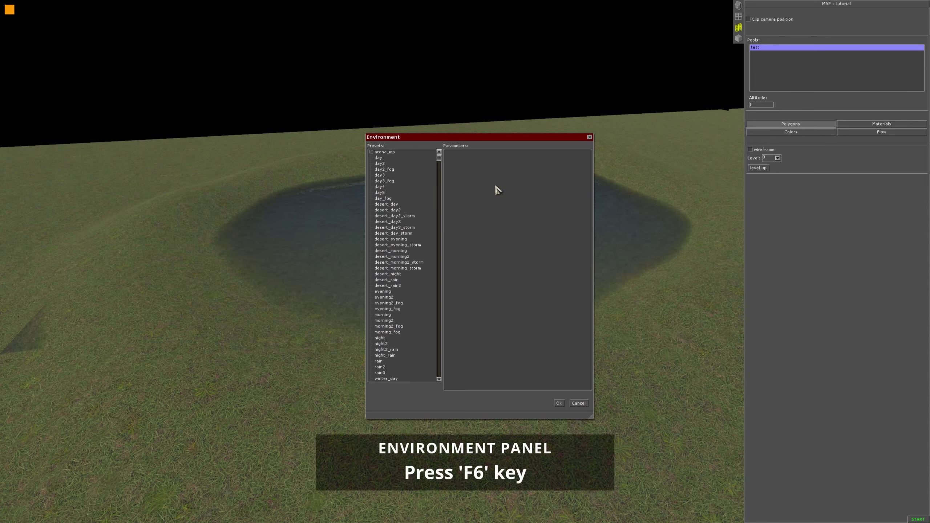
click(380, 163)
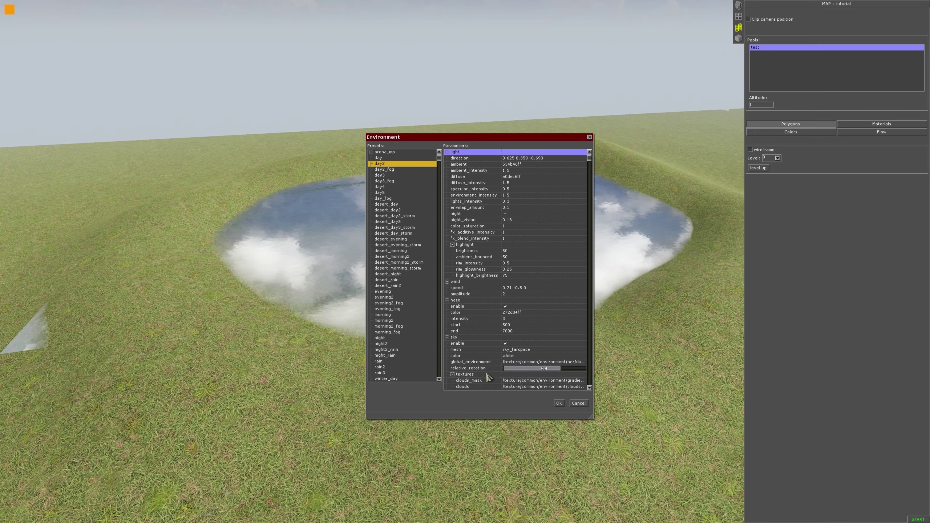
click(559, 403)
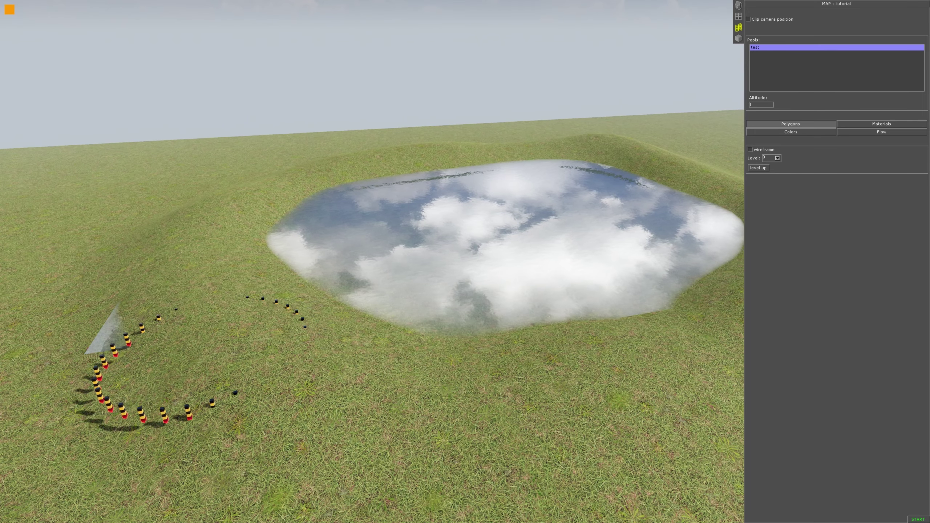